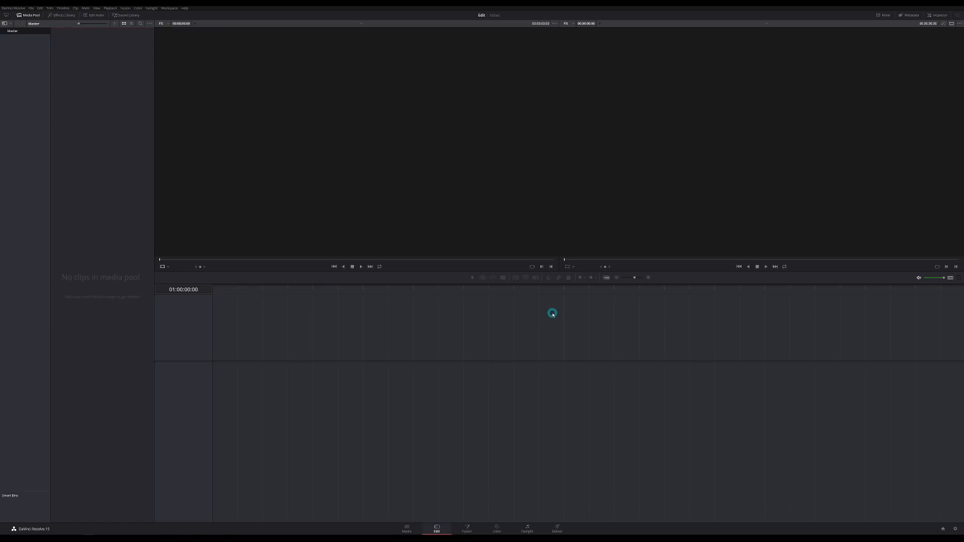
# Add the clips SF_Lady (101) through SF_Lady (107) from the MEDIA folder to the media pool
pyautogui.moveTo(963, 311); pyautogui.dragTo(530, 228)
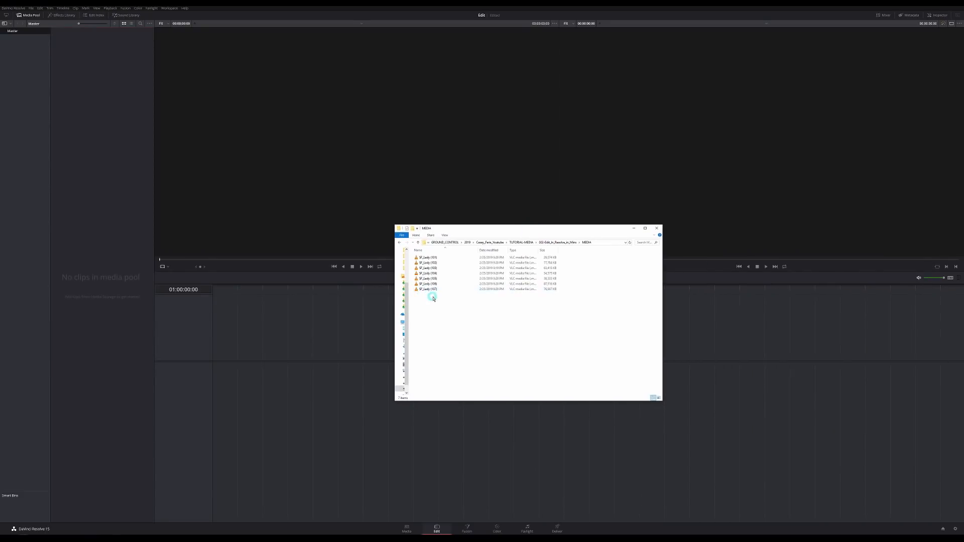
pyautogui.moveTo(449, 307); pyautogui.dragTo(110, 170)
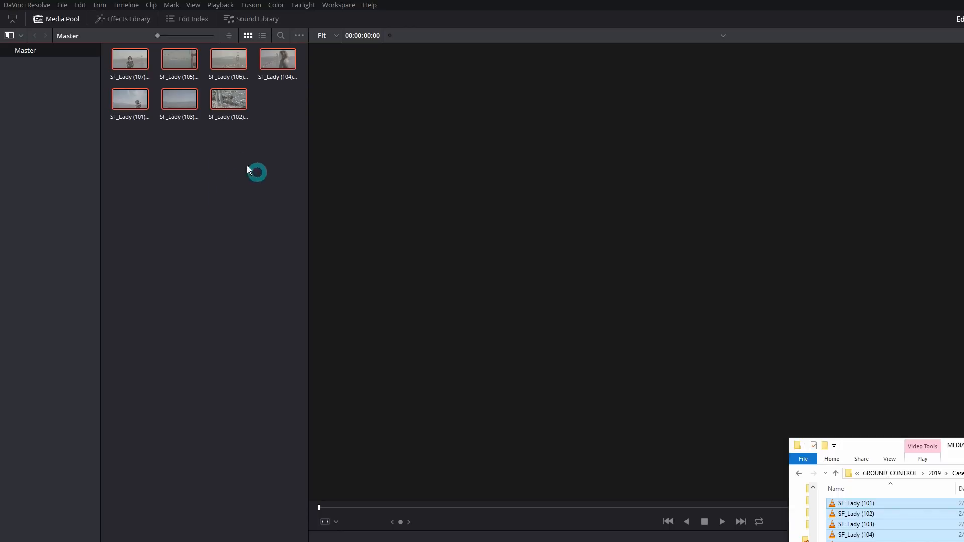
pyautogui.click(223, 192)
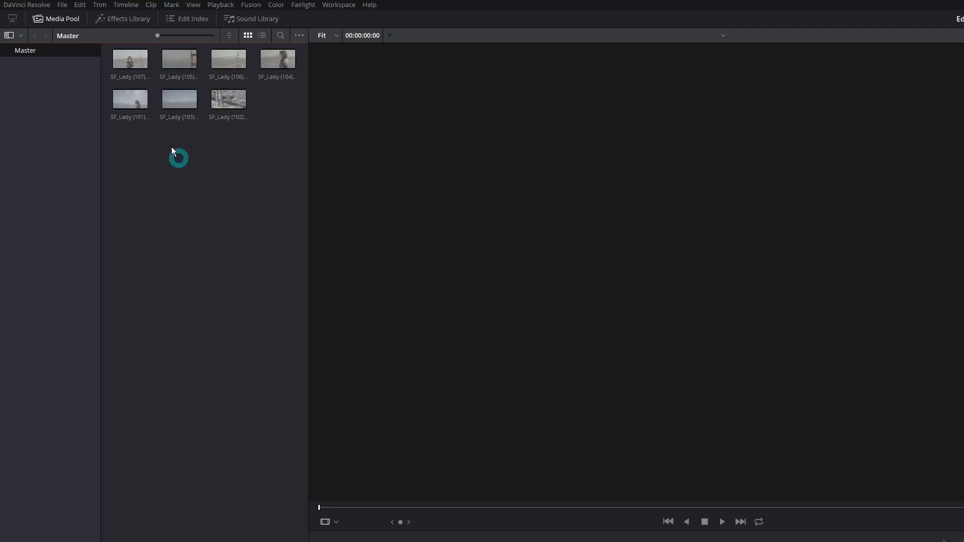
# Import the music file Indie Road Trip (Full Version Instrumental) into the media pool
pyautogui.click(62, 6)
pyautogui.moveTo(146, 96)
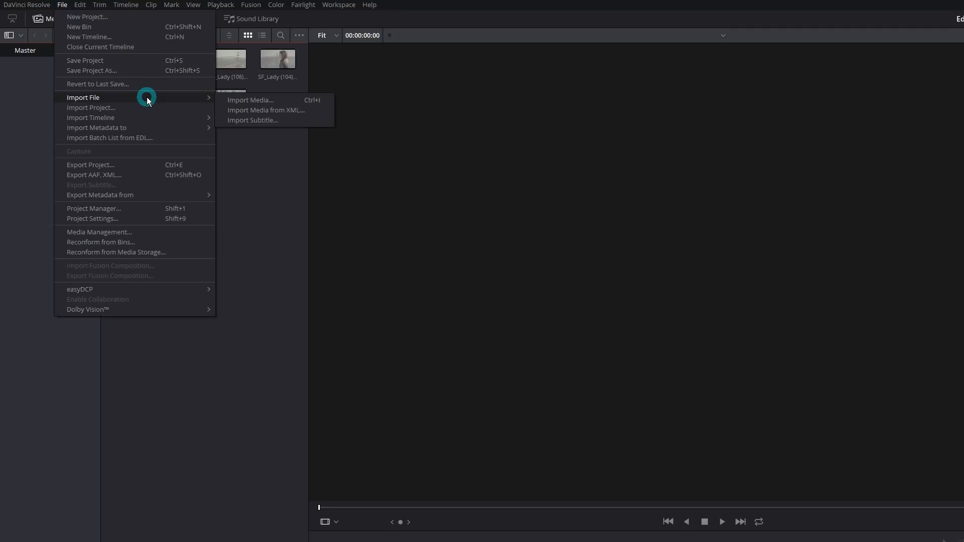
pyautogui.click(254, 104)
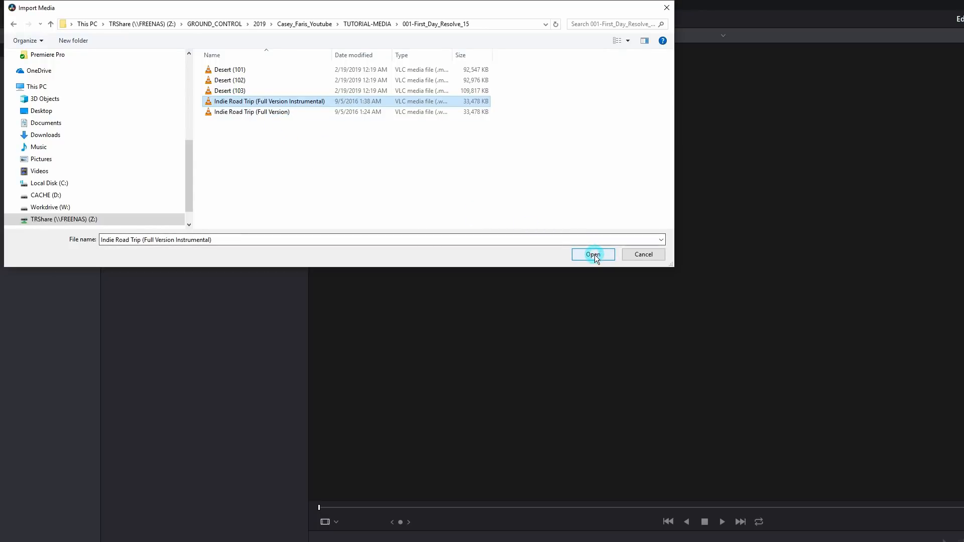
pyautogui.click(593, 255)
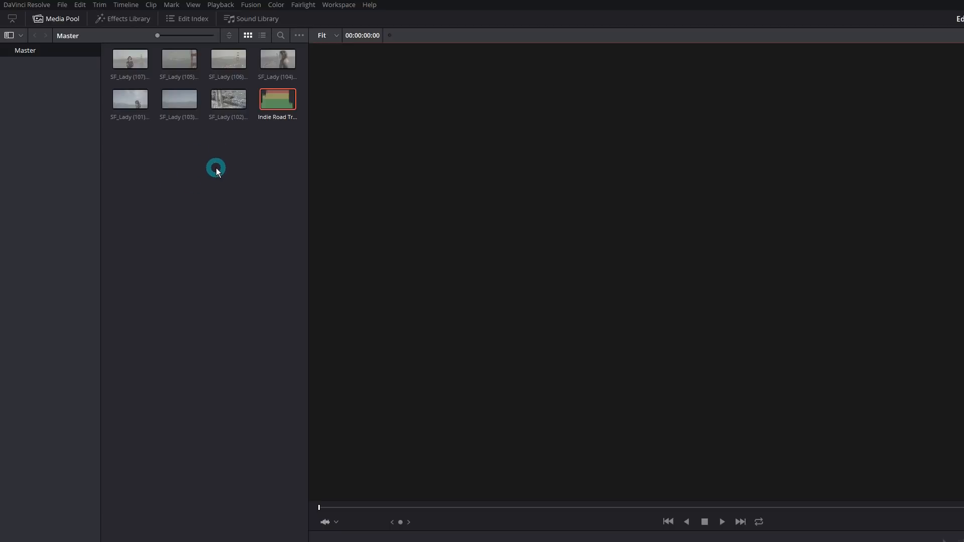
# Create an empty timeline named Timeline 1 with one video track and one stereo audio track
pyautogui.rightClick(190, 152)
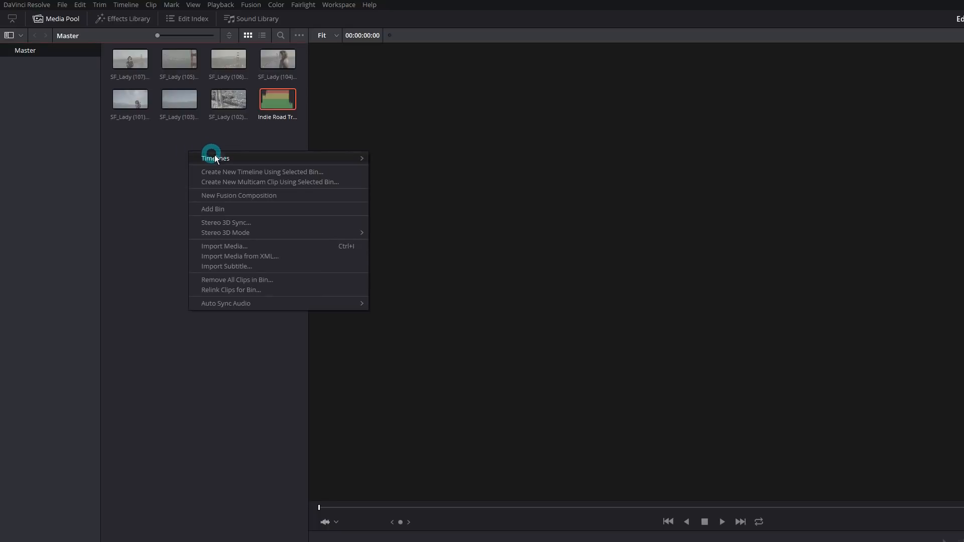
pyautogui.moveTo(219, 160)
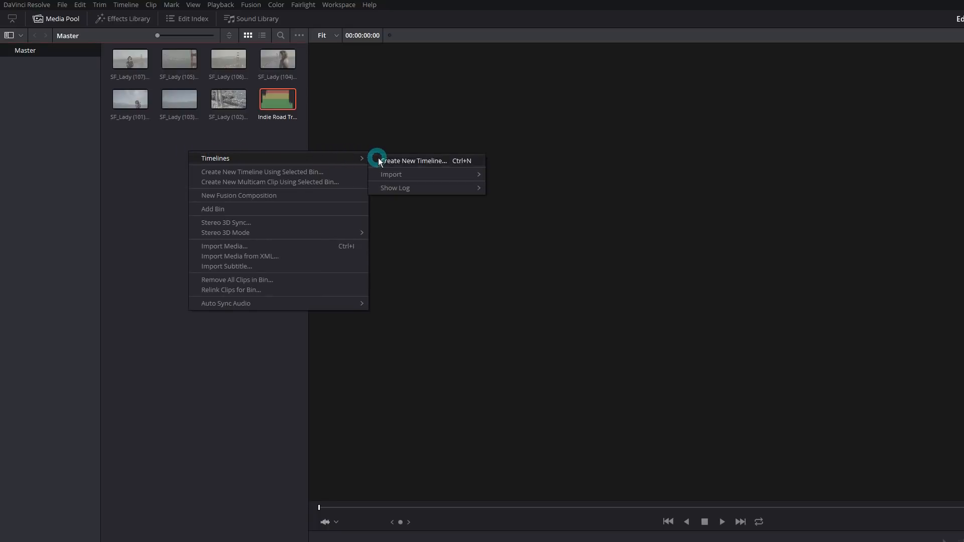
pyautogui.click(402, 161)
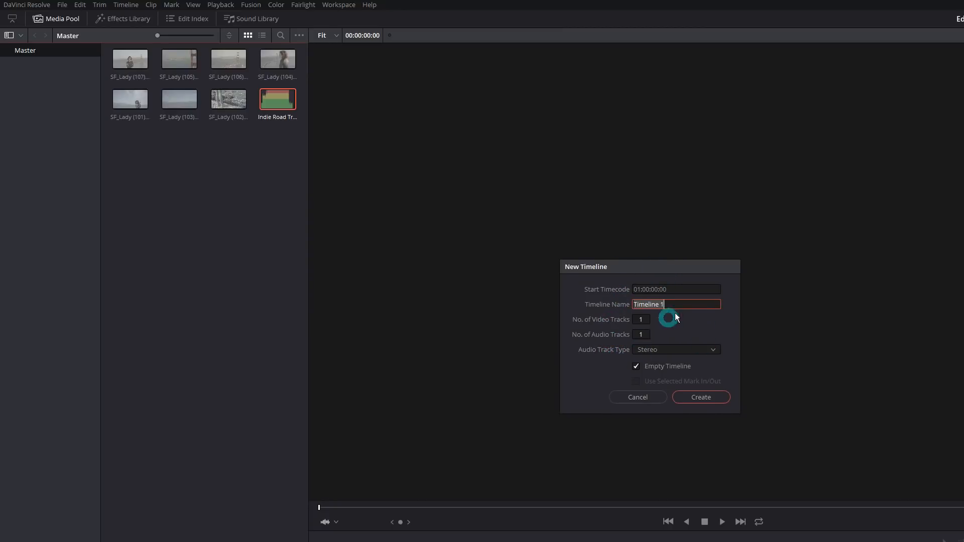
pyautogui.click(701, 397)
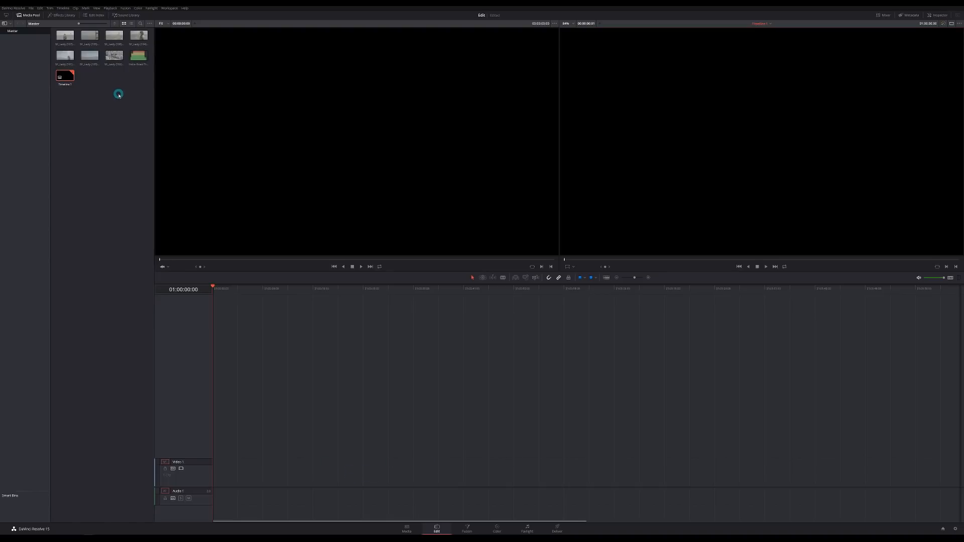
# Place the SF_Lady (107) clip on Video 1 shortly after the start of the timeline
pyautogui.click(65, 35)
pyautogui.moveTo(64, 35); pyautogui.dragTo(232, 474)
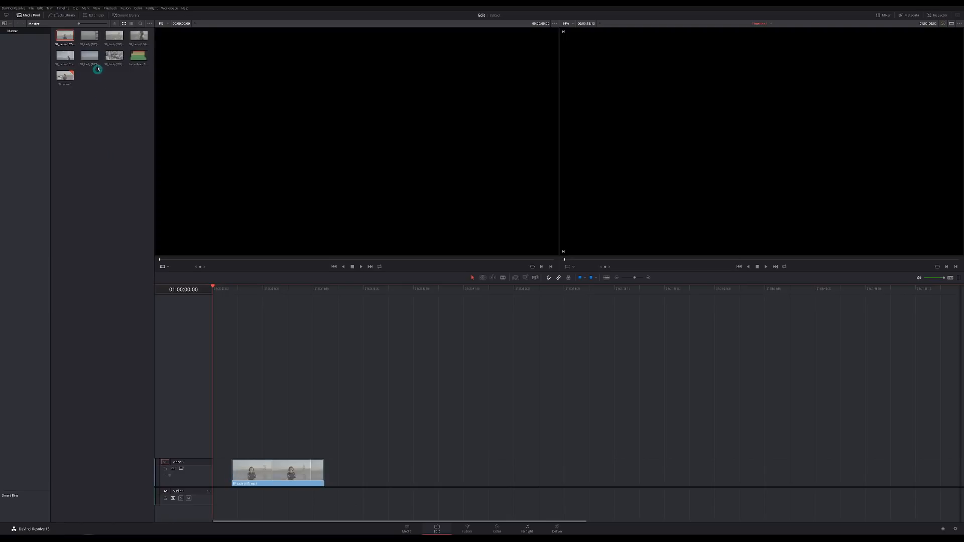
# Load SF_Lady (105) for source preview, mark an in point at 00:00:03:21 and an out point further on
pyautogui.click(92, 36)
pyautogui.doubleClick(92, 36)
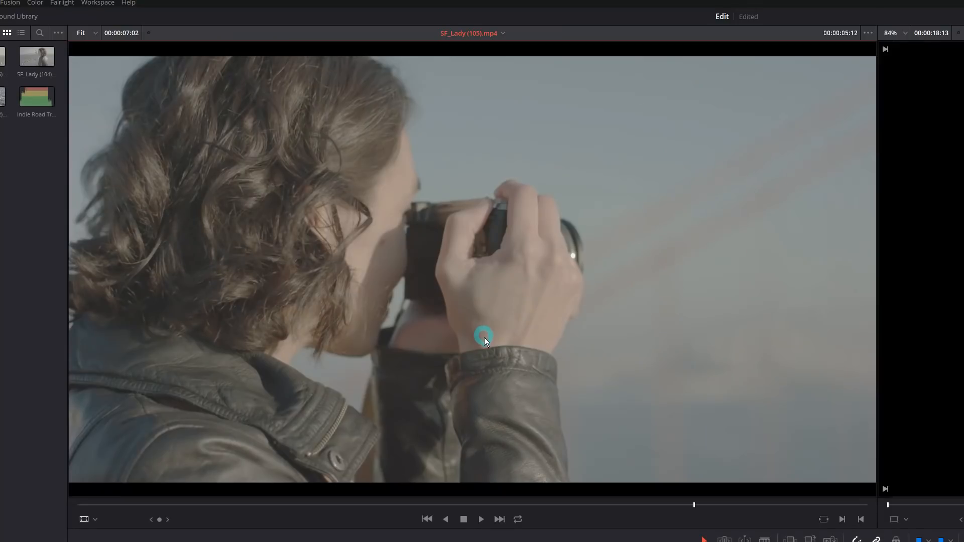
pyautogui.moveTo(321, 260); pyautogui.dragTo(354, 259)
pyautogui.moveTo(469, 506); pyautogui.dragTo(593, 514)
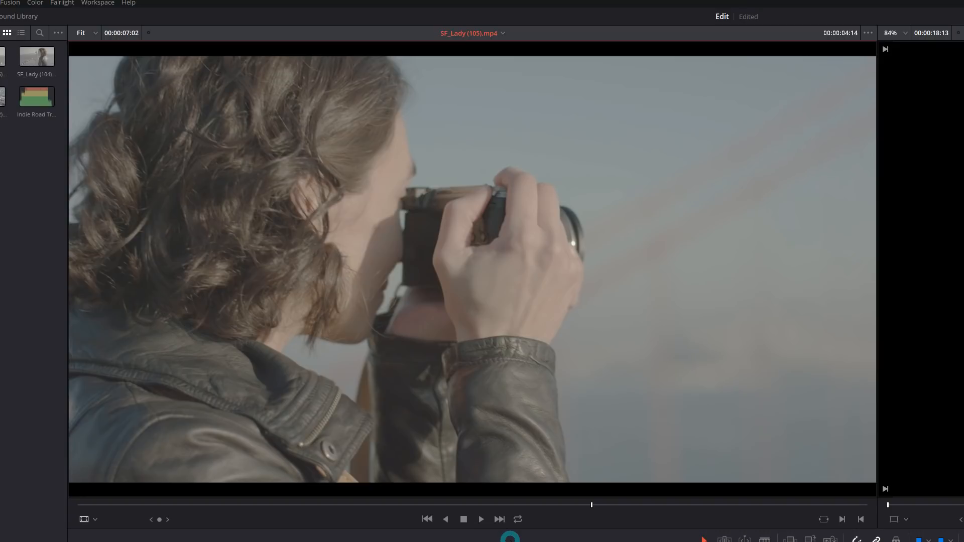
pyautogui.click(444, 510)
pyautogui.moveTo(444, 510); pyautogui.dragTo(512, 521)
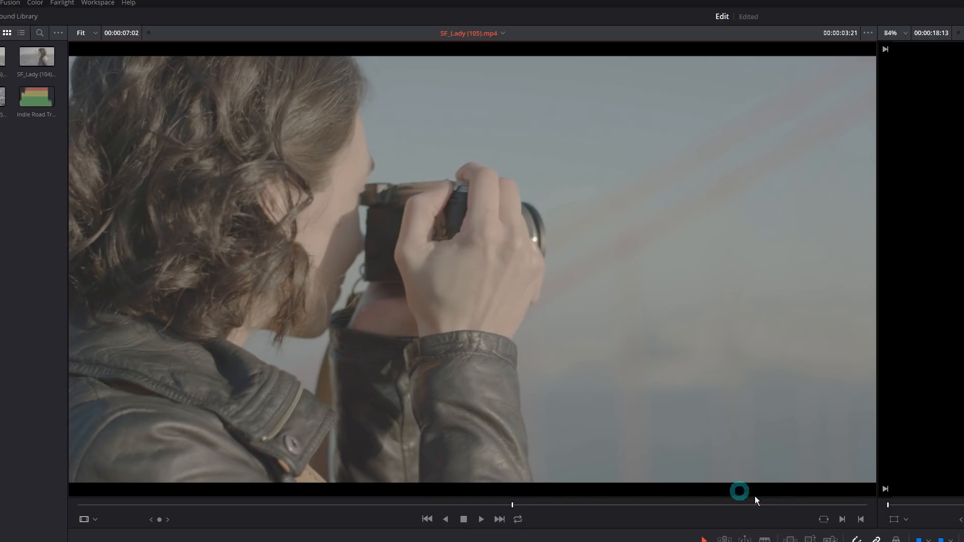
pyautogui.click(842, 521)
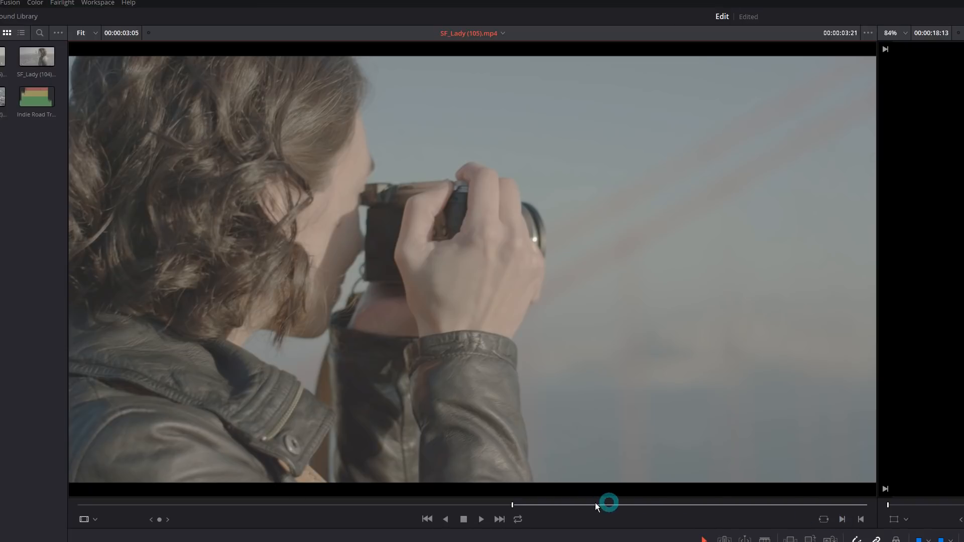
pyautogui.moveTo(522, 505); pyautogui.dragTo(766, 508)
pyautogui.click(860, 520)
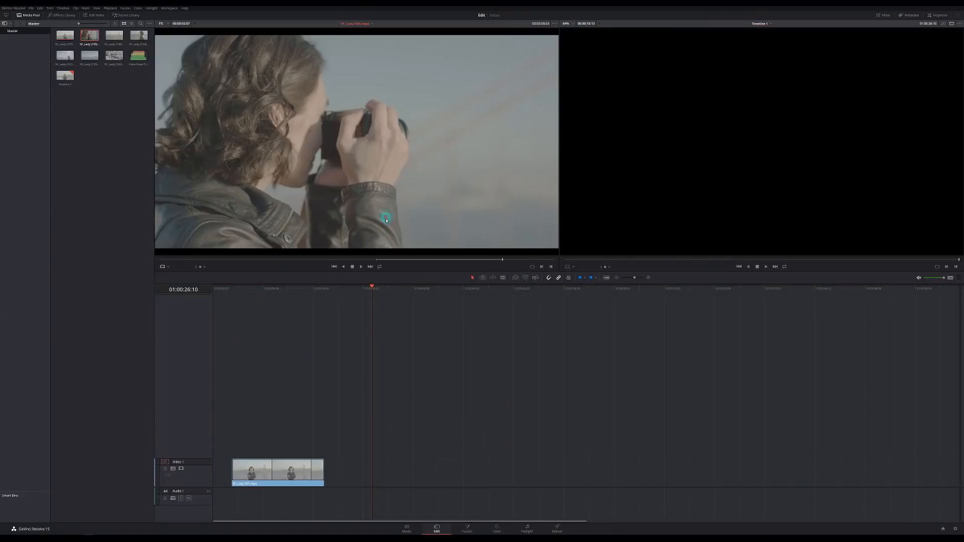
# Place the marked section of SF_Lady (105) on Video 1, leaving a gap after the SF_Lady (107) clip
pyautogui.moveTo(525, 408); pyautogui.dragTo(364, 469)
pyautogui.moveTo(372, 290); pyautogui.dragTo(374, 292)
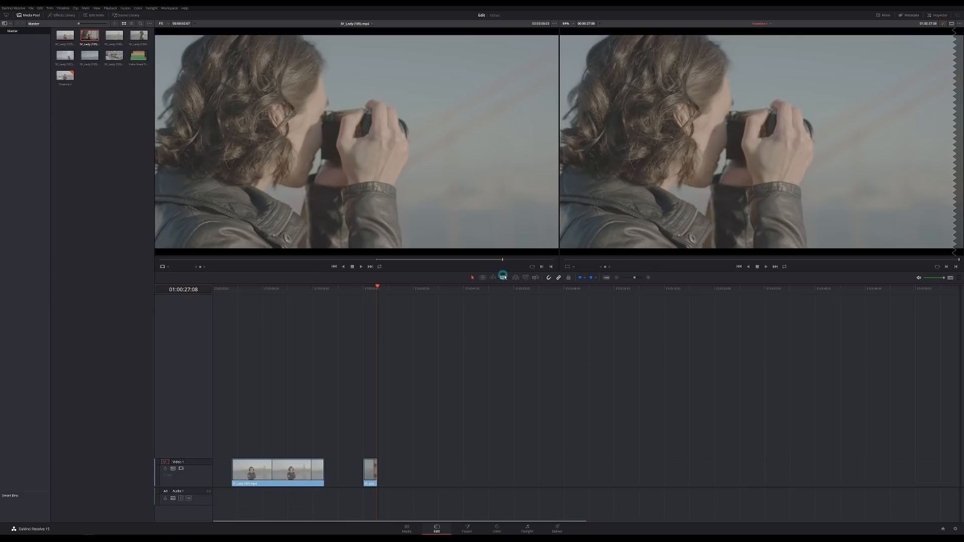
pyautogui.click(429, 102)
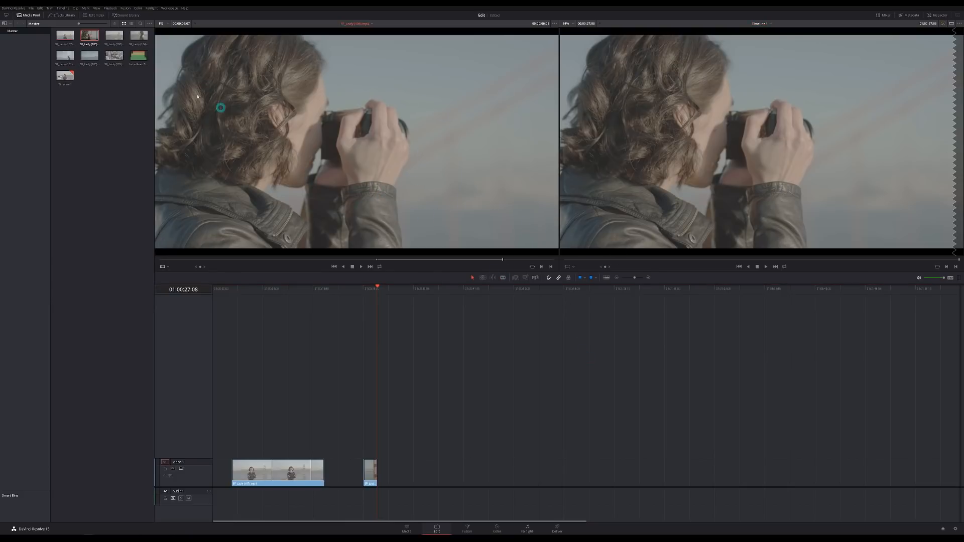
# Load SF_Lady (106) and add it with Place on Top above the SF_Lady (107) clip at 01:00:07:06
pyautogui.doubleClick(117, 35)
pyautogui.moveTo(296, 259); pyautogui.dragTo(469, 261)
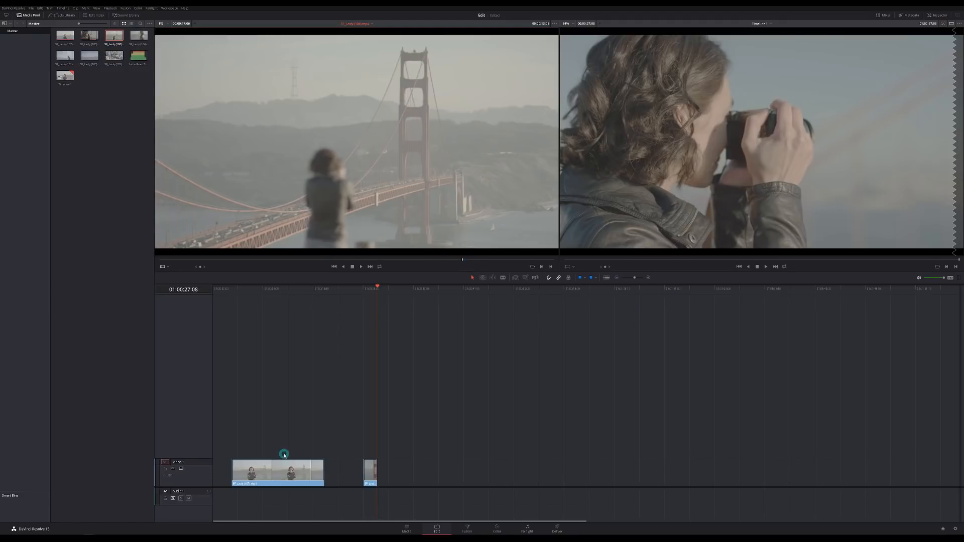
pyautogui.click(253, 291)
pyautogui.moveTo(252, 291)
pyautogui.mouseDown()
pyautogui.moveTo(266, 292)
pyautogui.moveTo(236, 293)
pyautogui.mouseUp()
pyautogui.press('space')
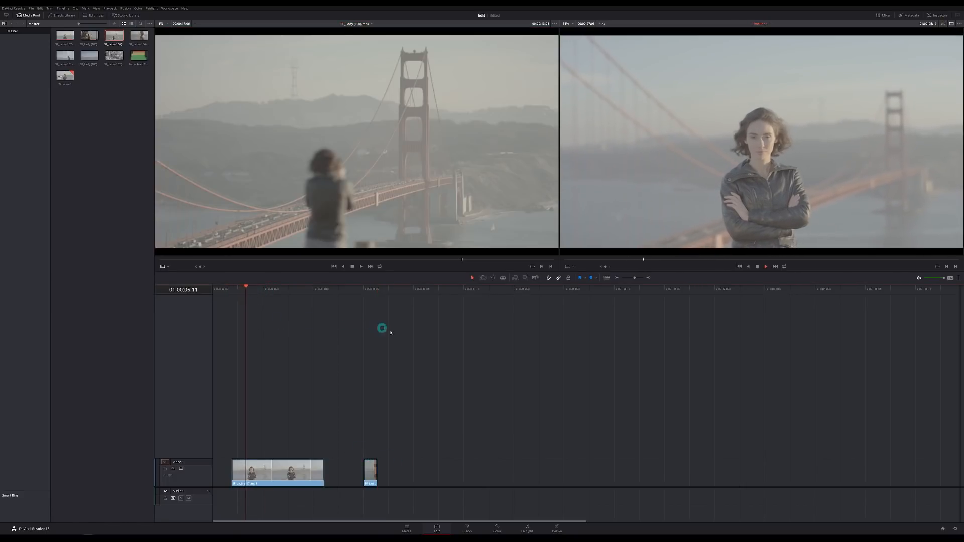
pyautogui.press('space')
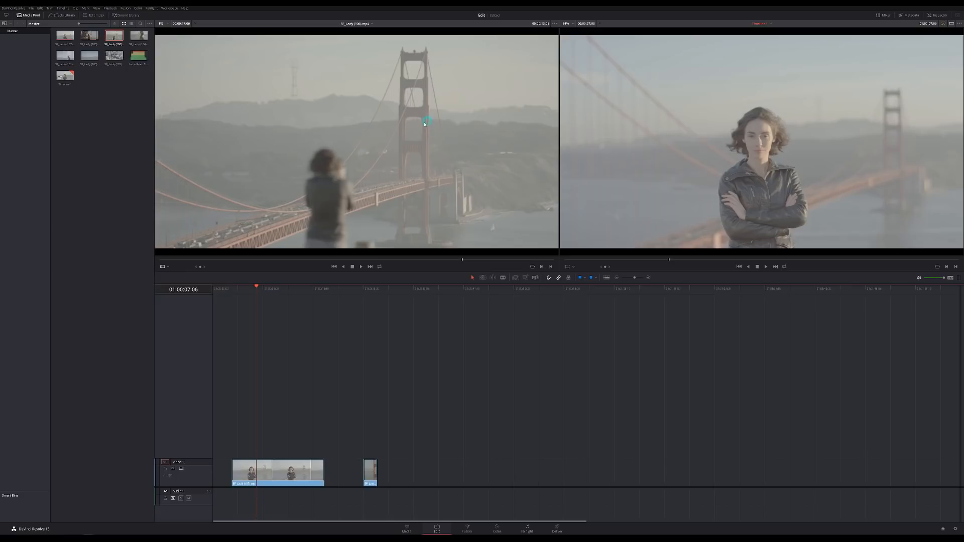
pyautogui.moveTo(394, 138); pyautogui.dragTo(905, 134)
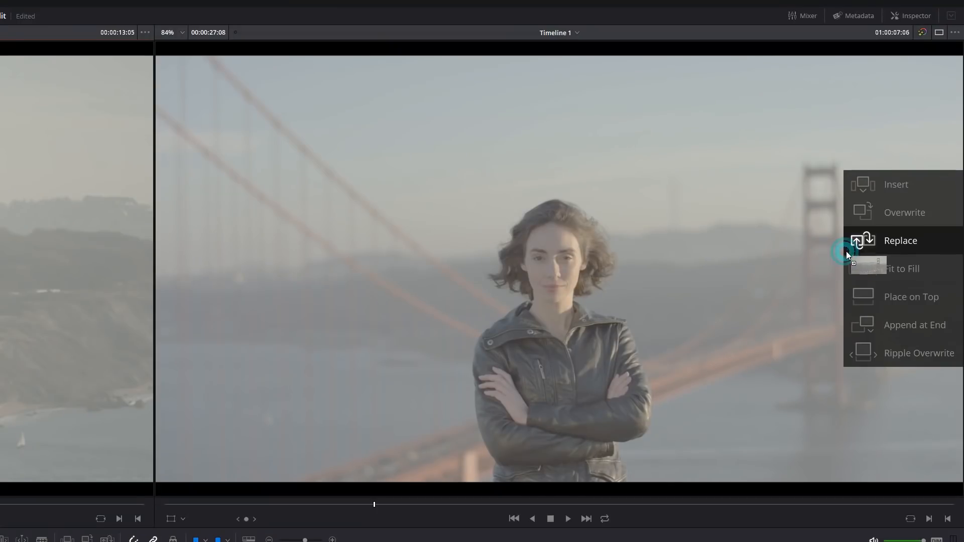
pyautogui.moveTo(846, 253); pyautogui.dragTo(884, 297)
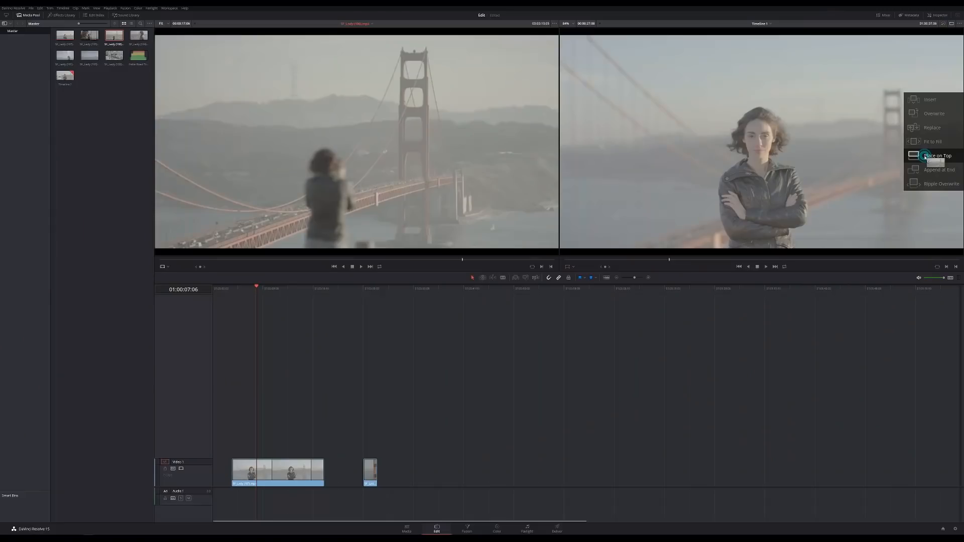
pyautogui.moveTo(925, 157); pyautogui.dragTo(925, 157)
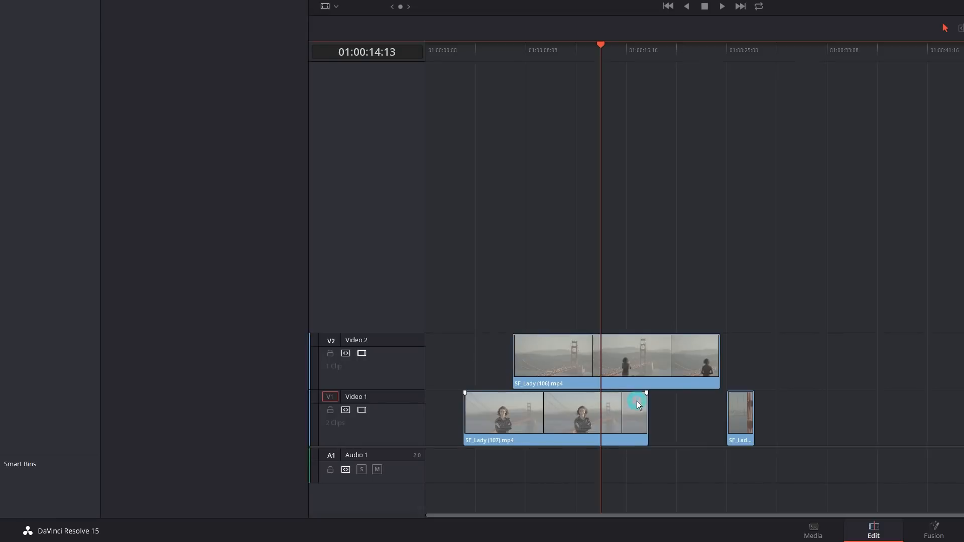
pyautogui.click(613, 367)
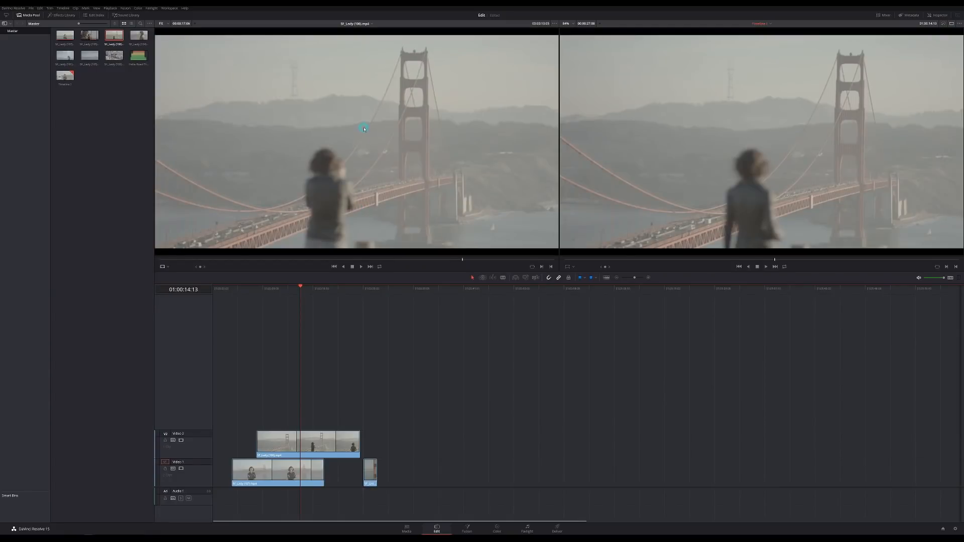
# Try placing a second copy of SF_Lady (106) further along Video 2, and delete that copy
pyautogui.moveTo(364, 129); pyautogui.dragTo(402, 437)
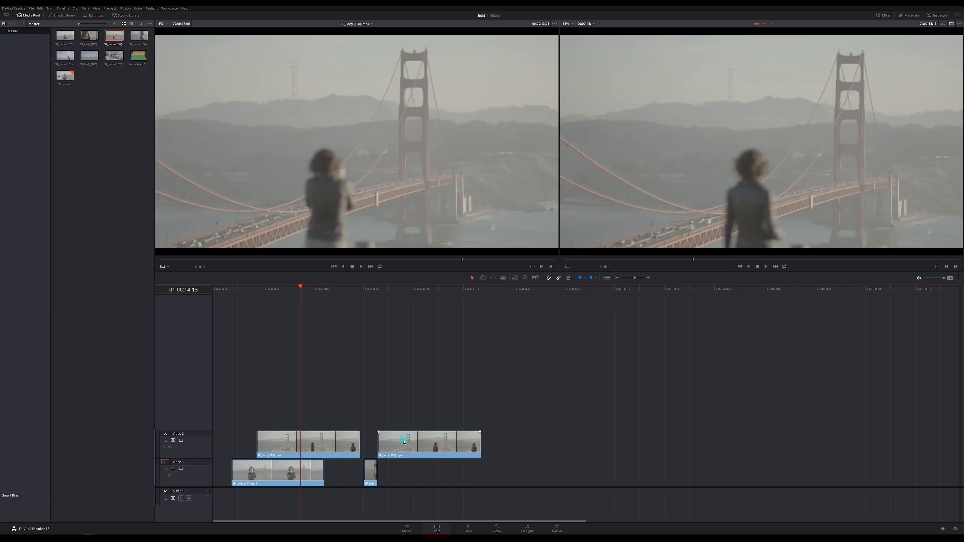
pyautogui.click(404, 441)
pyautogui.press('BackSpace')
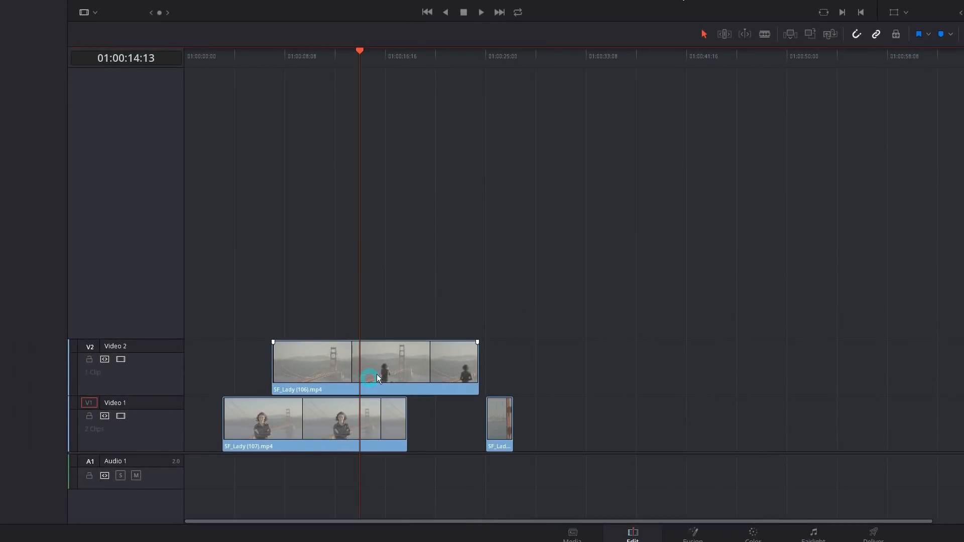
# Move the SF_Lady (106) clip later on Video 2 and trim both its end and its start slightly
pyautogui.moveTo(376, 376); pyautogui.dragTo(483, 372)
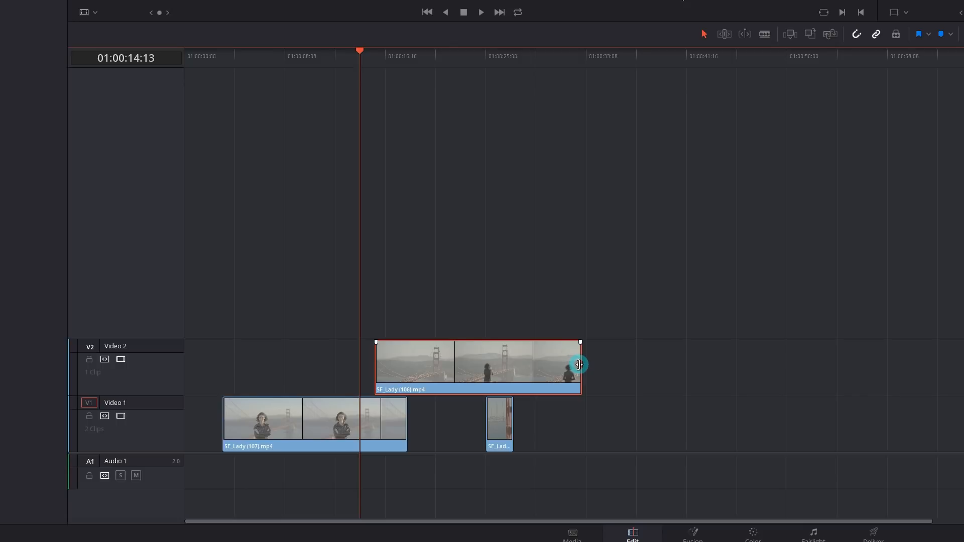
pyautogui.moveTo(578, 365)
pyautogui.mouseDown()
pyautogui.moveTo(534, 370)
pyautogui.moveTo(563, 371)
pyautogui.mouseUp()
pyautogui.moveTo(377, 368)
pyautogui.mouseDown()
pyautogui.moveTo(424, 366)
pyautogui.moveTo(396, 365)
pyautogui.mouseUp()
# Move the SF_Lady (105) clip to Video 2 directly after SF_Lady (106) and roll their shared edit point slightly earlier
pyautogui.click(499, 418)
pyautogui.moveTo(499, 418); pyautogui.dragTo(575, 375)
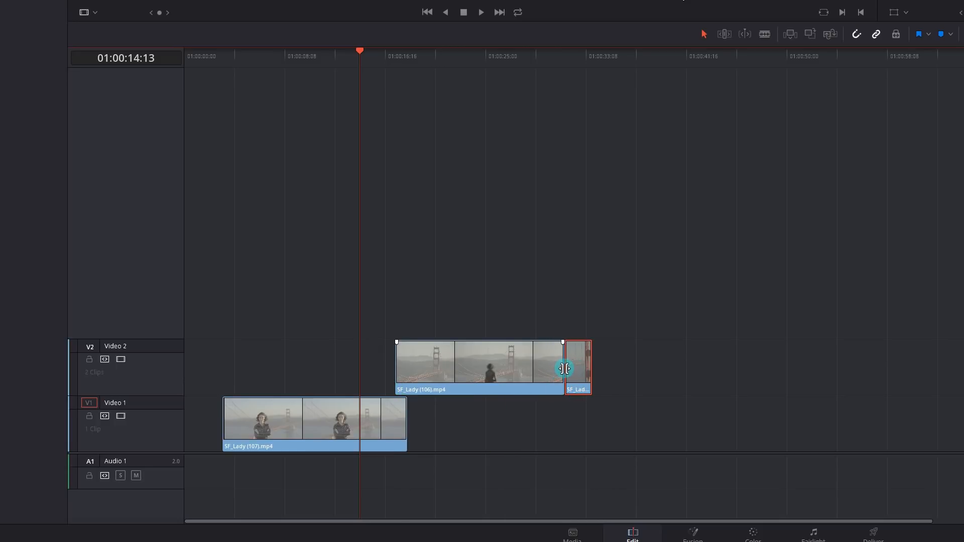
pyautogui.moveTo(564, 369)
pyautogui.mouseDown()
pyautogui.moveTo(536, 370)
pyautogui.moveTo(557, 372)
pyautogui.mouseUp()
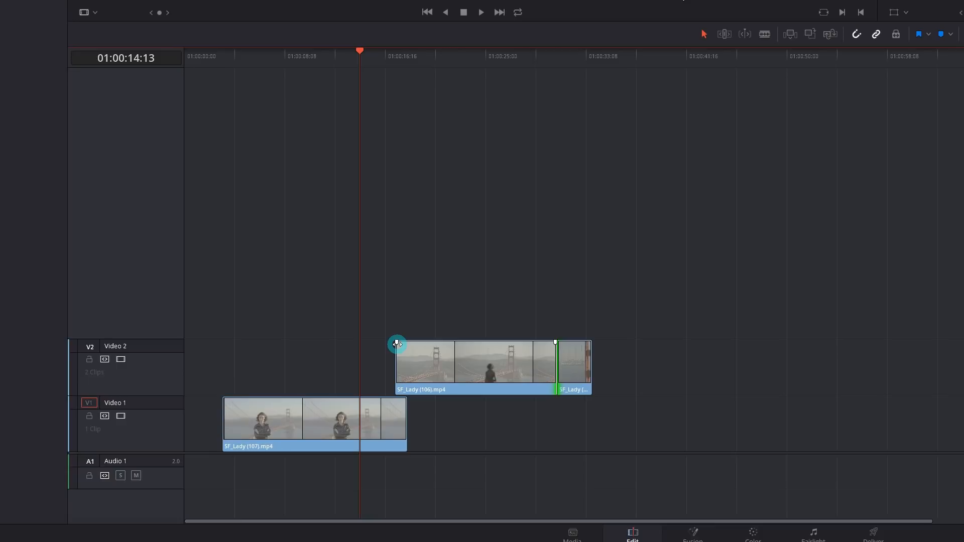
# Try a fade-in at the start of the SF_Lady (106) clip and play it back
pyautogui.moveTo(397, 342); pyautogui.dragTo(450, 343)
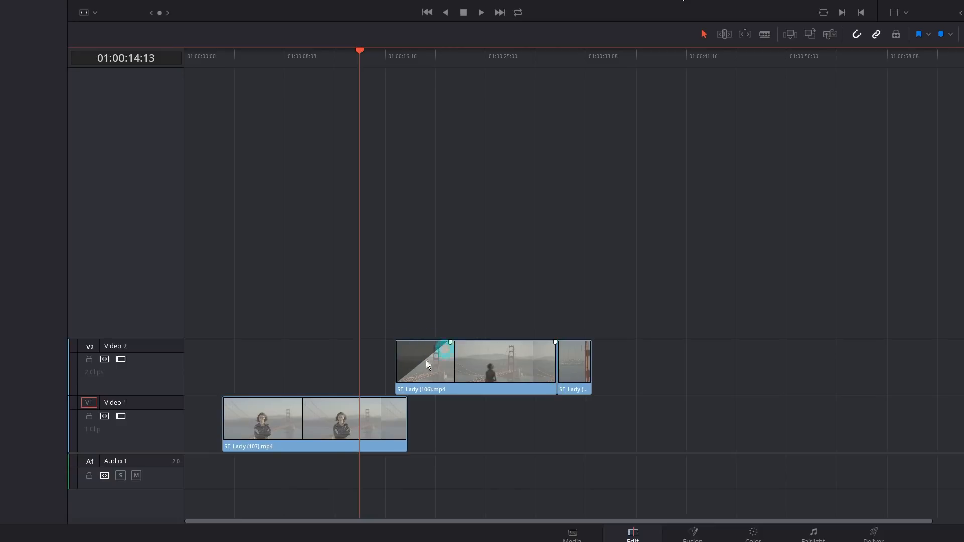
pyautogui.click(327, 291)
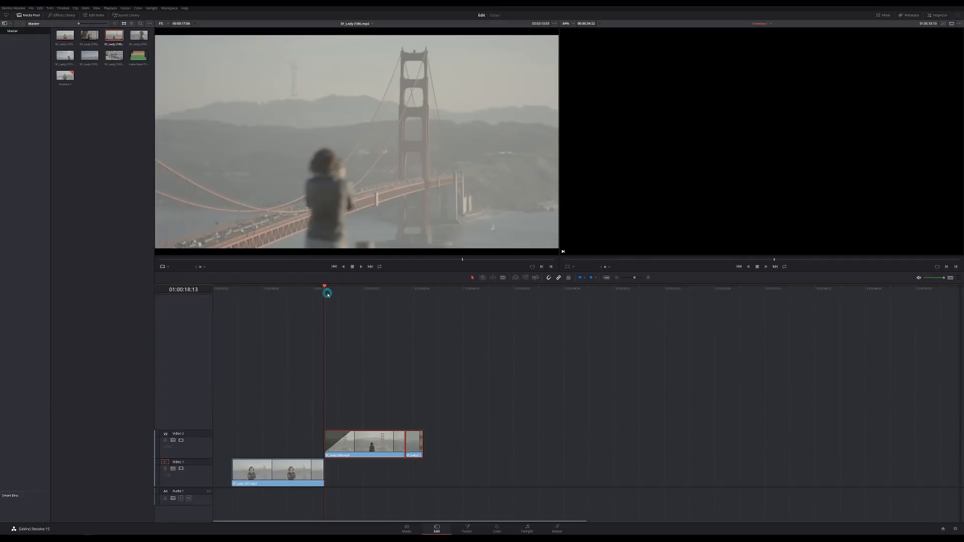
pyautogui.press('space')
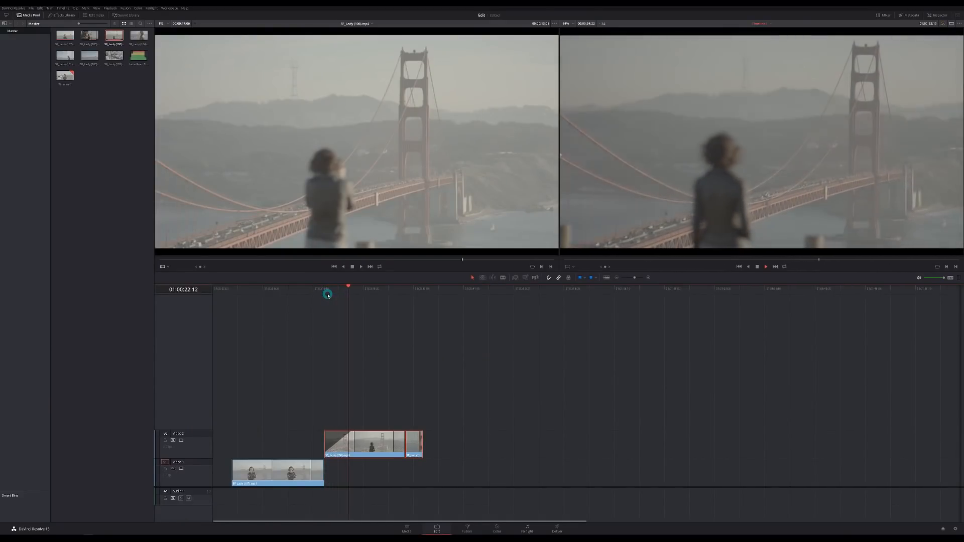
pyautogui.press('space')
# Move both Video 2 clips onto Video 1 directly after SF_Lady (107), and trim the start of SF_Lady (106) to leave a gap
pyautogui.moveTo(322, 432); pyautogui.dragTo(377, 468)
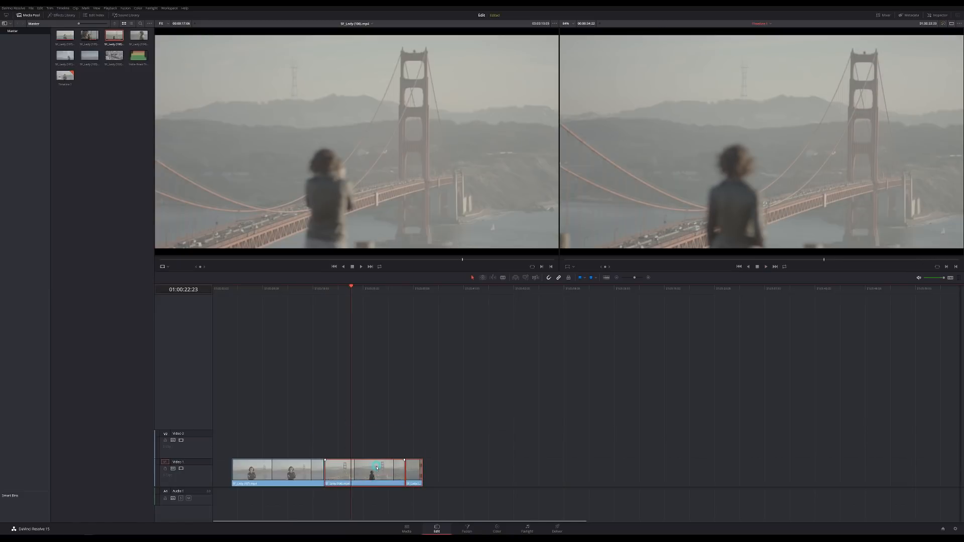
pyautogui.click(325, 473)
pyautogui.moveTo(412, 420); pyautogui.dragTo(446, 422)
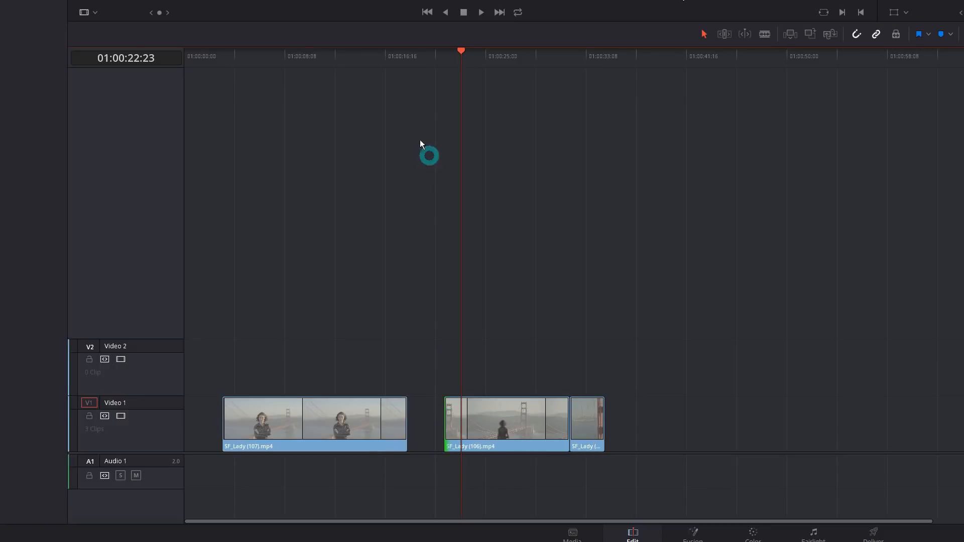
# Try deleting the gap between SF_Lady (107) and SF_Lady (106) on Video 1, and undo the deletion
pyautogui.moveTo(436, 59); pyautogui.dragTo(427, 62)
pyautogui.click(421, 449)
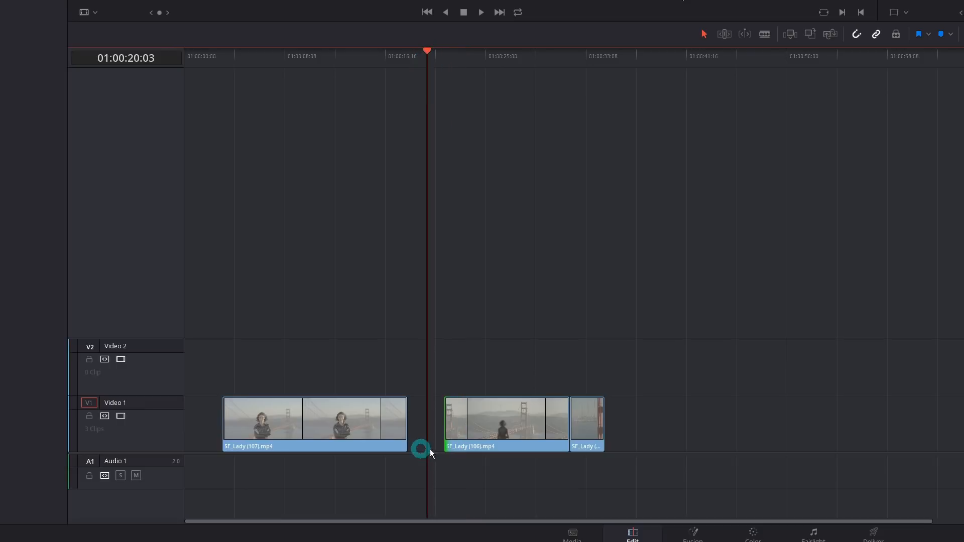
pyautogui.click(448, 442)
pyautogui.click(448, 428)
pyautogui.click(431, 420)
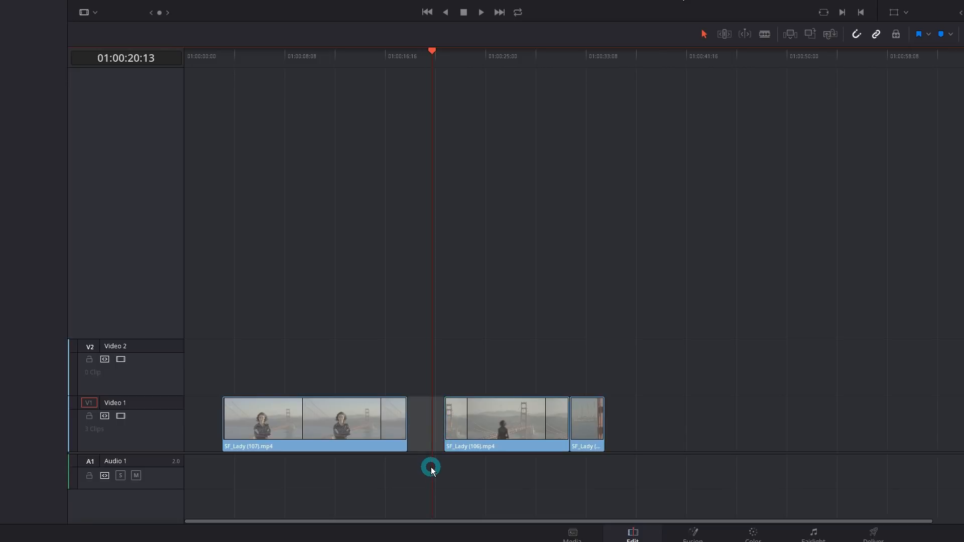
pyautogui.press('Delete')
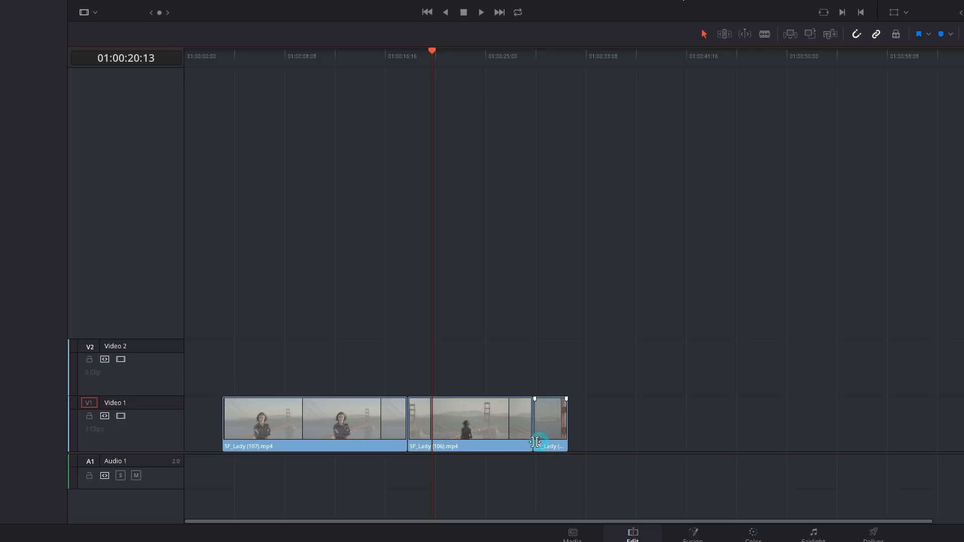
pyautogui.hotkey('ctrl', 'z')
pyautogui.click(419, 422)
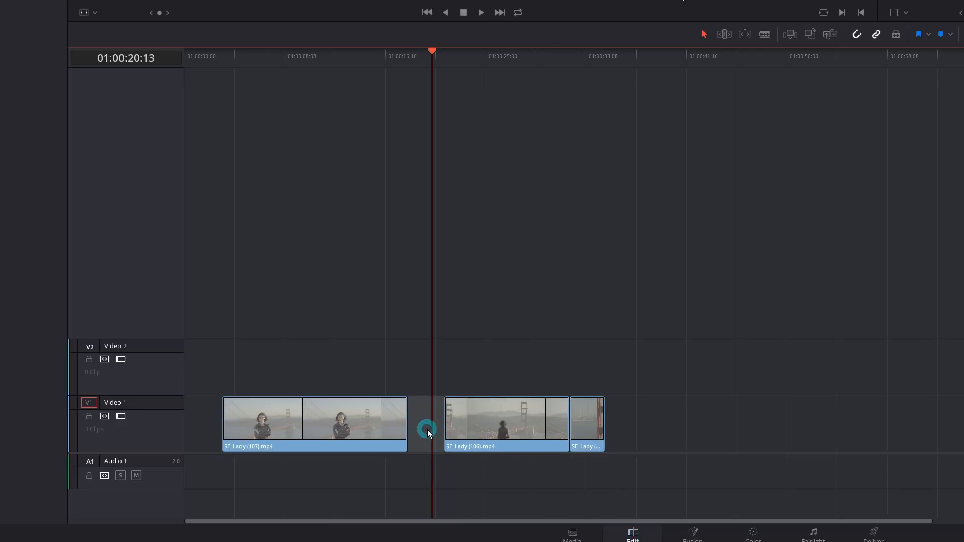
pyautogui.rightClick(424, 414)
pyautogui.click(429, 421)
pyautogui.hotkey('ctrl', 'z')
pyautogui.click(483, 393)
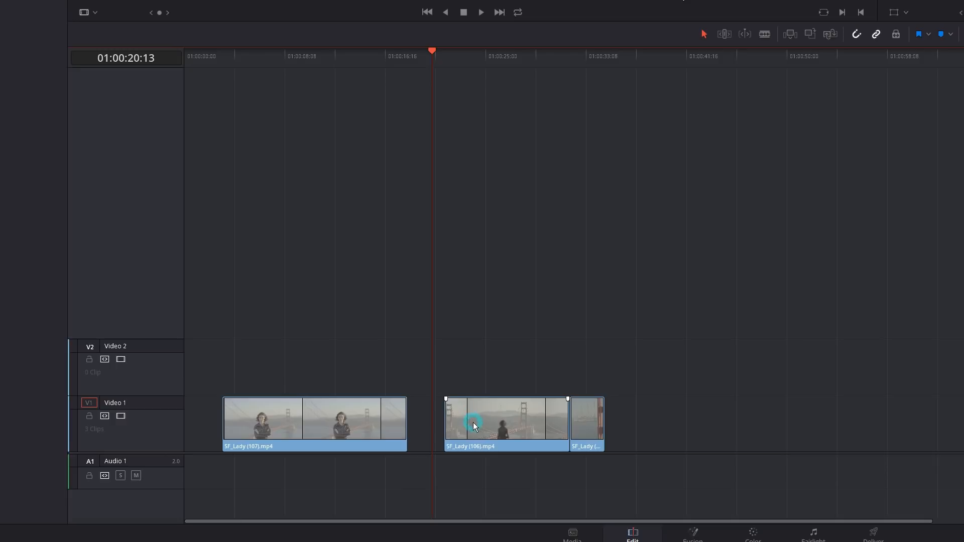
# Extend the start of SF_Lady (106) back to the end of SF_Lady (107), then adjust that start in Trim Edit Mode
pyautogui.moveTo(456, 424); pyautogui.dragTo(415, 428)
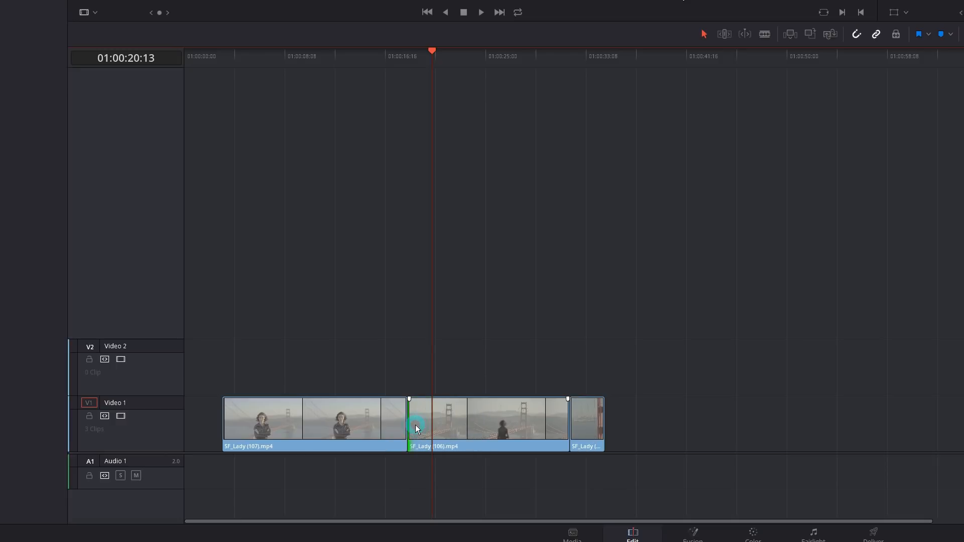
pyautogui.click(729, 36)
pyautogui.moveTo(413, 422)
pyautogui.mouseDown()
pyautogui.moveTo(404, 425)
pyautogui.moveTo(420, 431)
pyautogui.moveTo(411, 430)
pyautogui.mouseUp()
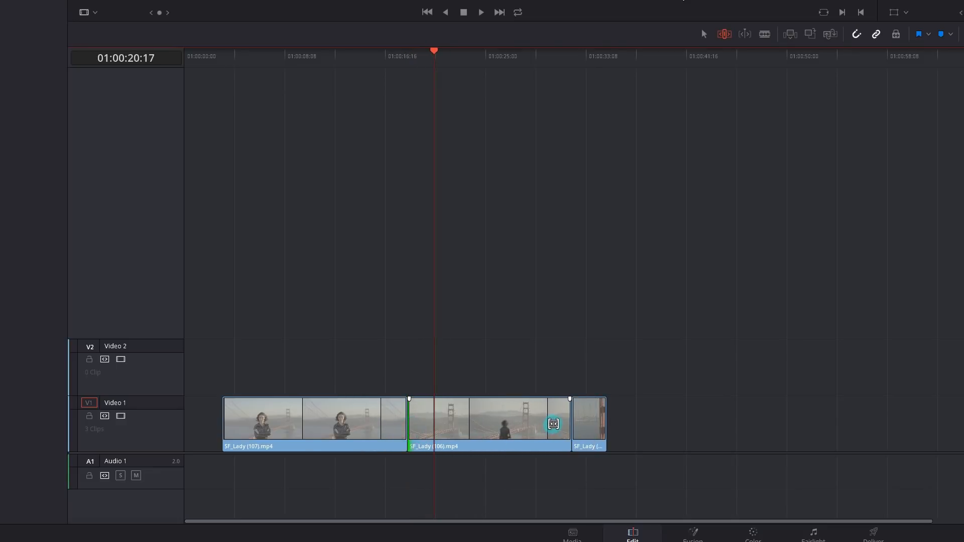
# Ripple-trim the end of SF_Lady (106) and both ends of SF_Lady (107) to shorten the clips without leaving gaps
pyautogui.moveTo(569, 427); pyautogui.dragTo(533, 426)
pyautogui.moveTo(235, 420)
pyautogui.mouseDown()
pyautogui.moveTo(263, 420)
pyautogui.moveTo(254, 420)
pyautogui.mouseUp()
pyautogui.moveTo(371, 421); pyautogui.dragTo(331, 418)
pyautogui.moveTo(473, 417); pyautogui.dragTo(464, 417)
# Slip the footage inside SF_Lady (106), then slide the clip slightly earlier between its neighbouring clips
pyautogui.click(421, 404)
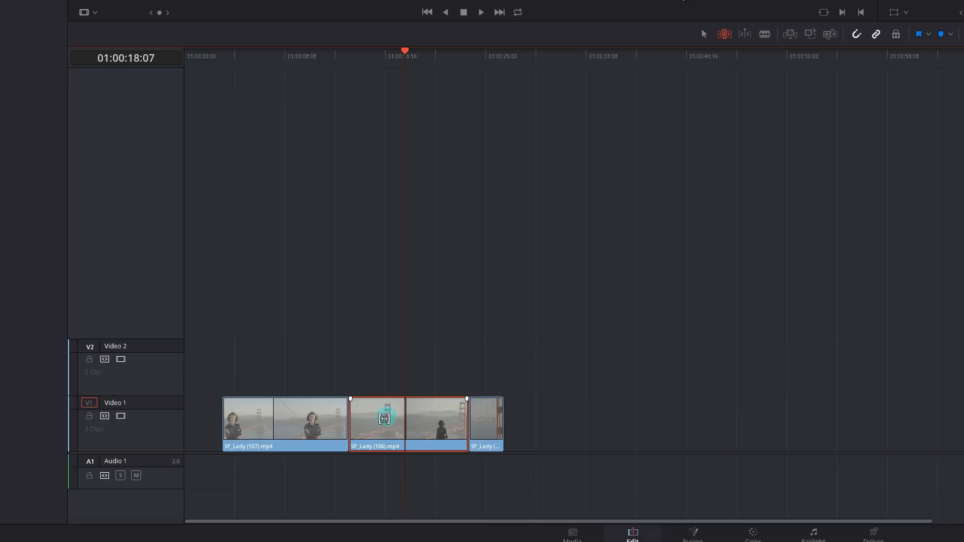
pyautogui.moveTo(424, 414)
pyautogui.mouseDown()
pyautogui.moveTo(407, 418)
pyautogui.moveTo(432, 419)
pyautogui.moveTo(387, 415)
pyautogui.moveTo(417, 426)
pyautogui.mouseUp()
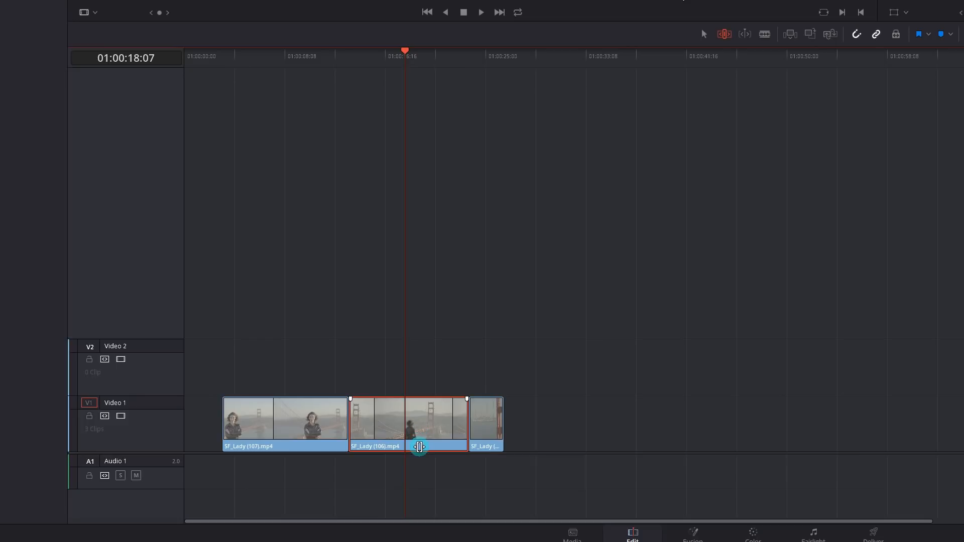
pyautogui.moveTo(419, 445)
pyautogui.mouseDown()
pyautogui.moveTo(396, 445)
pyautogui.moveTo(415, 445)
pyautogui.mouseUp()
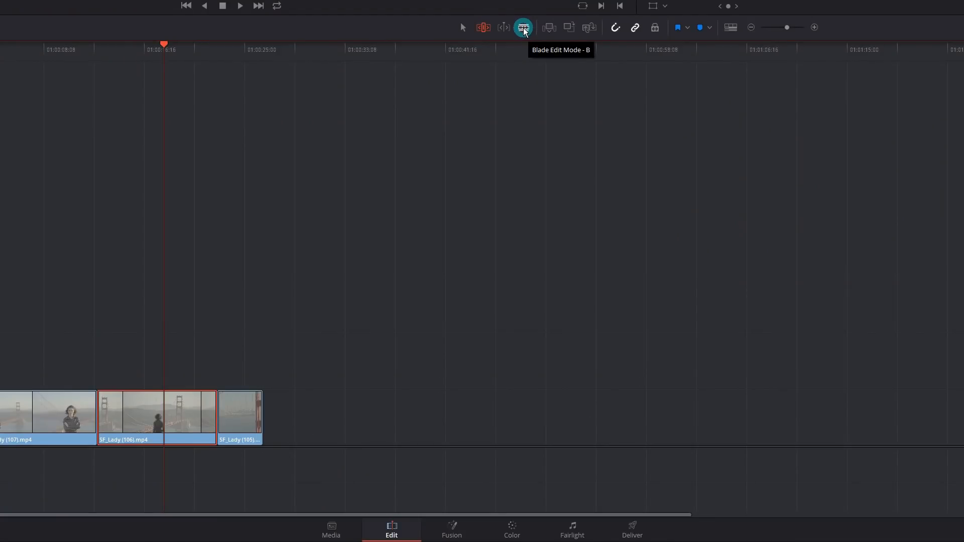
# Try cutting SF_Lady (106) in Blade Edit Mode and moving its second part away, then undo both changes
pyautogui.click(524, 29)
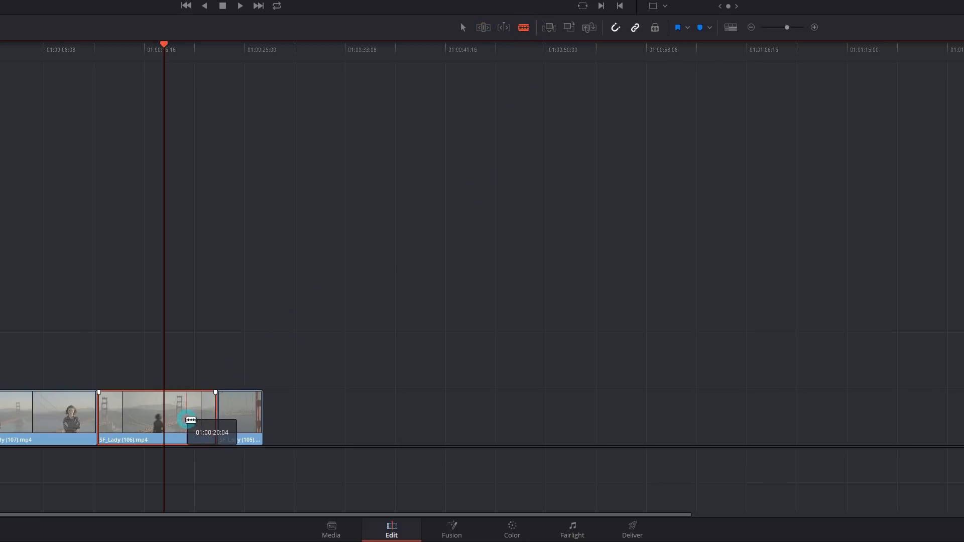
pyautogui.click(145, 426)
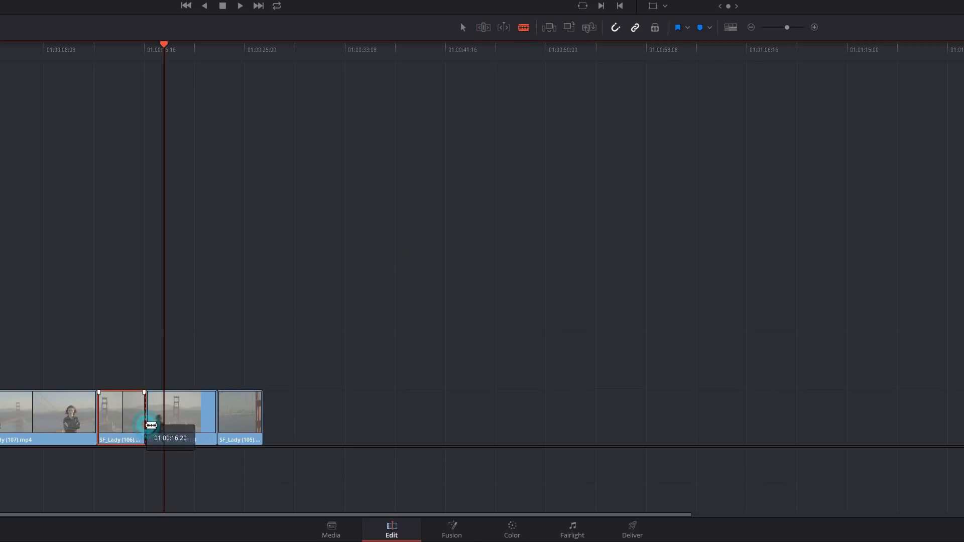
pyautogui.click(321, 323)
pyautogui.click(462, 28)
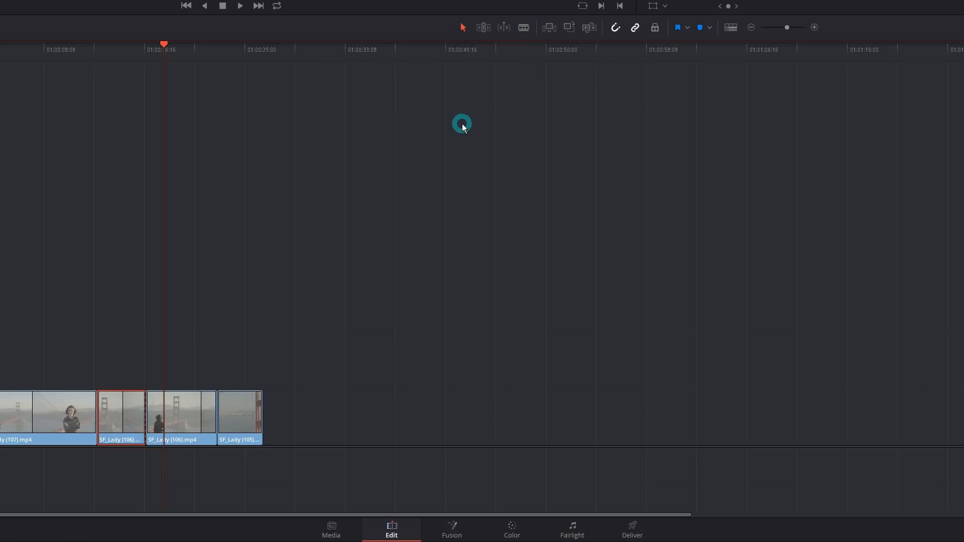
pyautogui.moveTo(176, 417); pyautogui.dragTo(297, 423)
pyautogui.click(197, 415)
pyautogui.hotkey('ctrl', 'z')
pyautogui.hotkey('ctrl', 'z')
# Split SF_Lady (106) at the playhead, positioned slightly past the middle of the clip
pyautogui.click(159, 62)
pyautogui.moveTo(159, 63)
pyautogui.mouseDown()
pyautogui.moveTo(181, 68)
pyautogui.moveTo(161, 51)
pyautogui.moveTo(173, 52)
pyautogui.mouseUp()
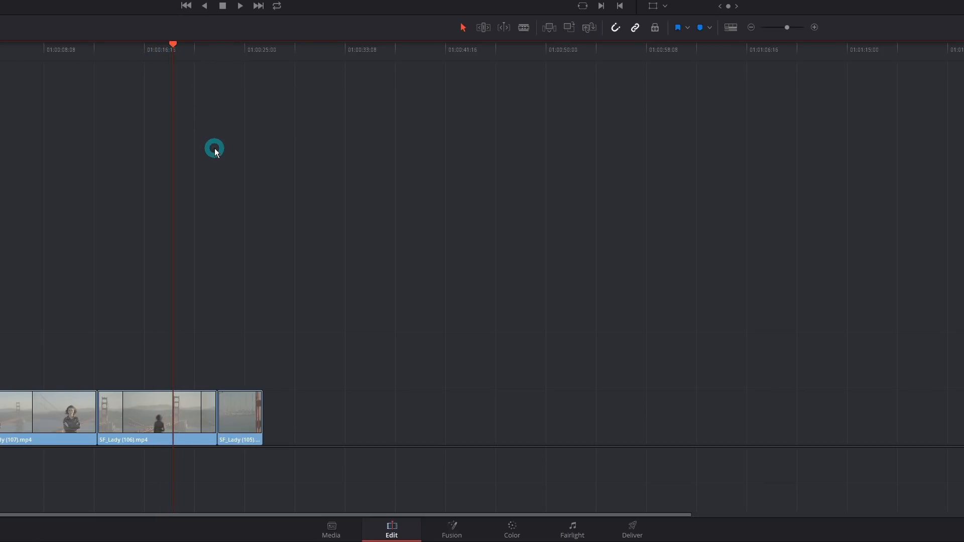
pyautogui.hotkey('ctrl', '\\')
# Select all clips on Video 1 and delete them to empty the timeline
pyautogui.click(156, 64)
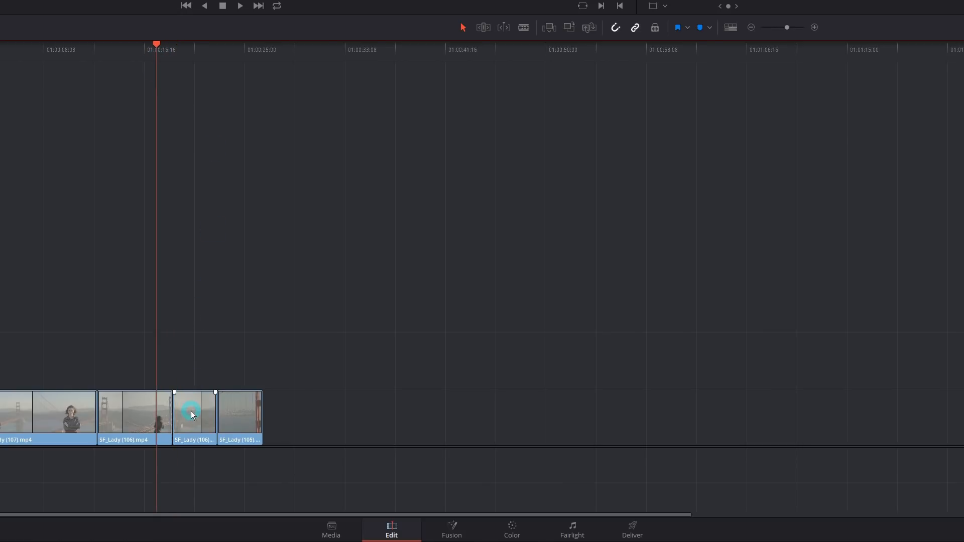
pyautogui.moveTo(403, 444); pyautogui.dragTo(246, 472)
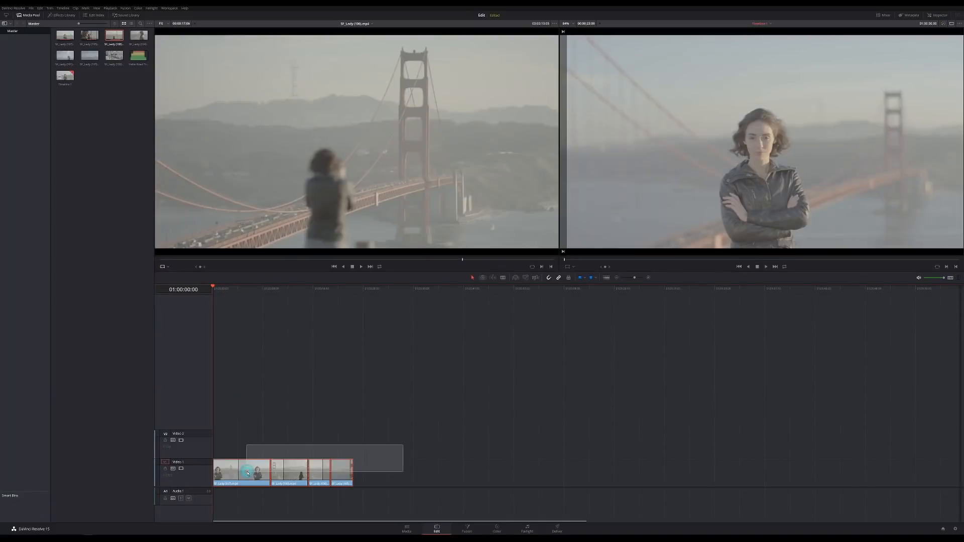
pyautogui.press('Delete')
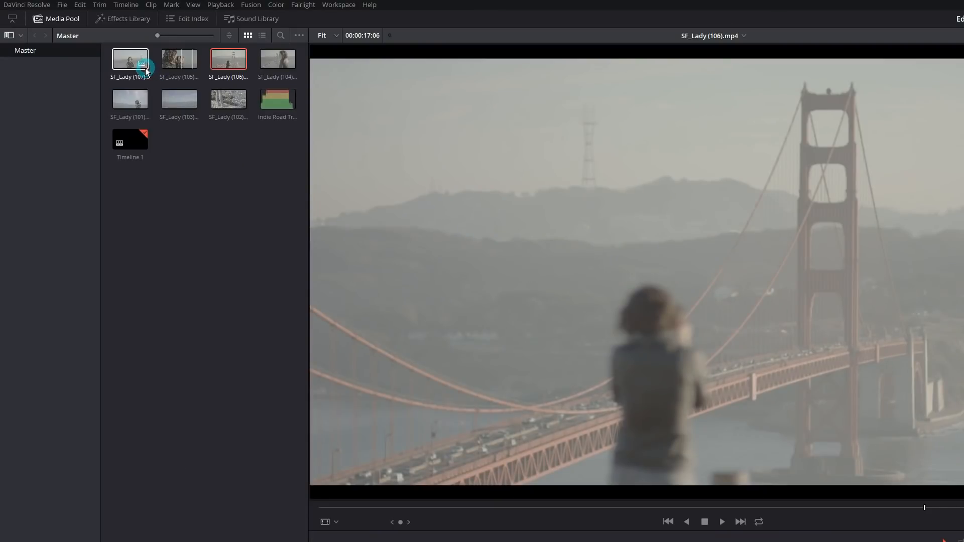
# Enlarge the clip thumbnails in the Media Pool
pyautogui.moveTo(161, 43); pyautogui.dragTo(182, 36)
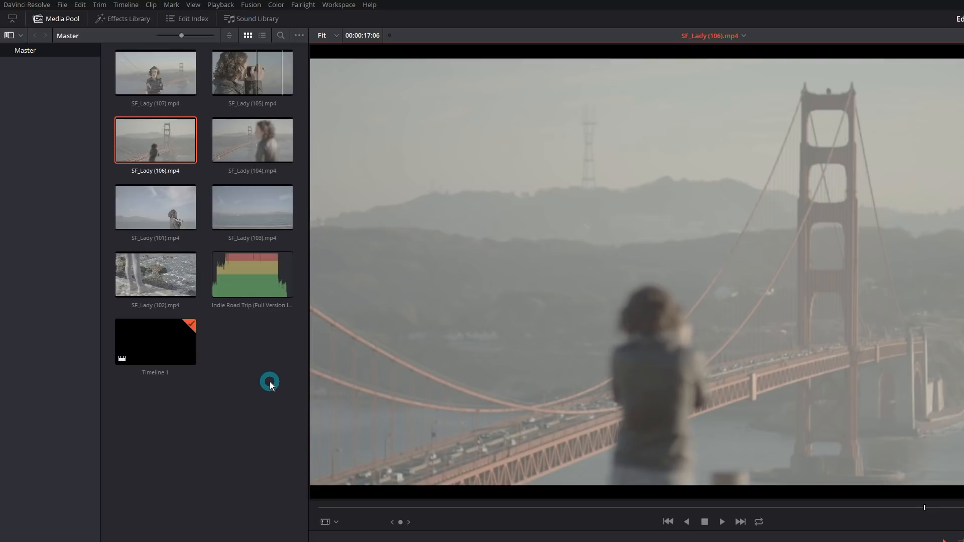
pyautogui.click(245, 359)
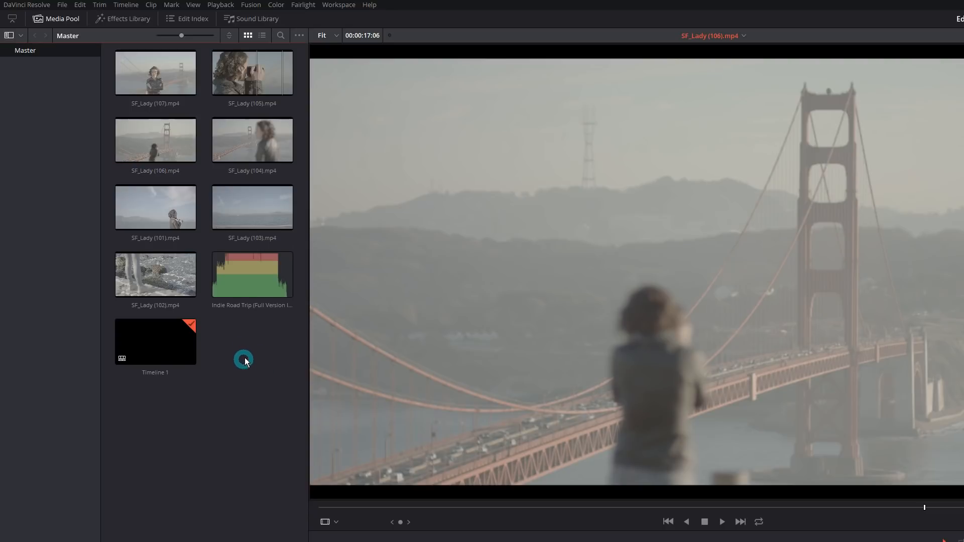
# Add a bin named Music inside Master and move the Indie Road Trip track into it
pyautogui.rightClick(228, 336)
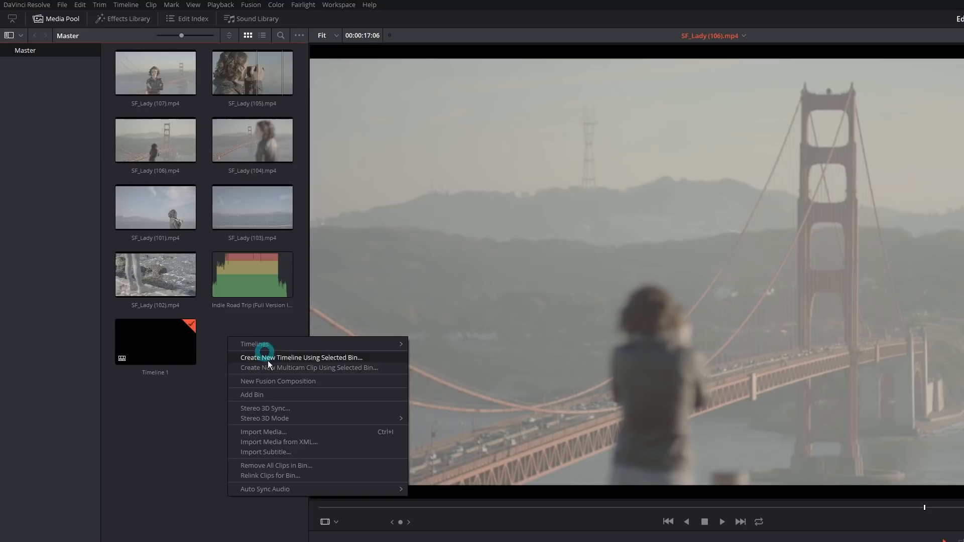
pyautogui.click(276, 395)
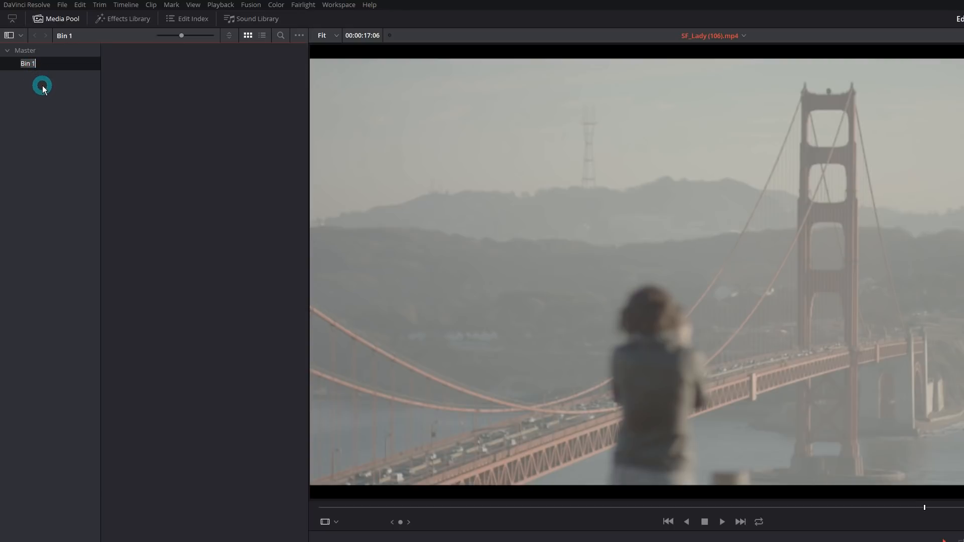
pyautogui.press('Return')
pyautogui.click(40, 52)
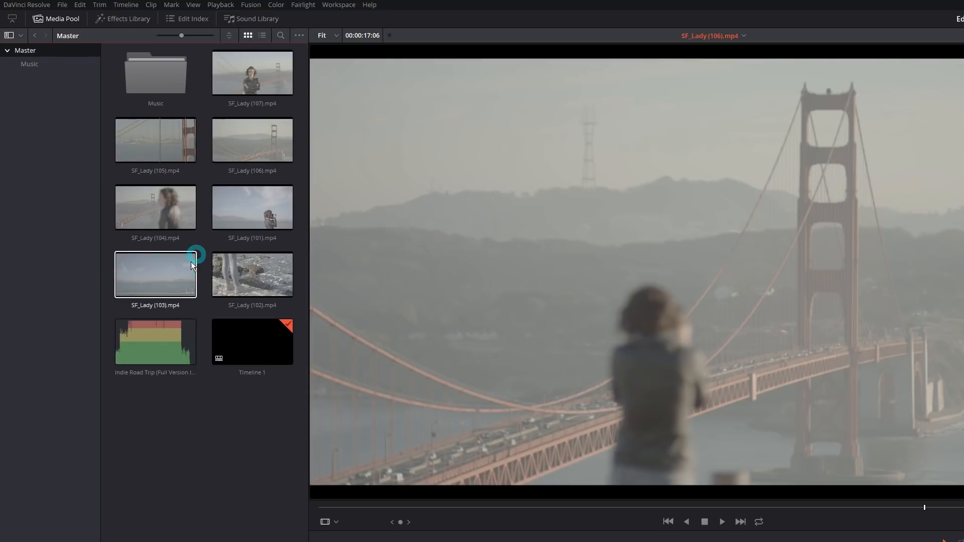
pyautogui.moveTo(161, 344); pyautogui.dragTo(175, 97)
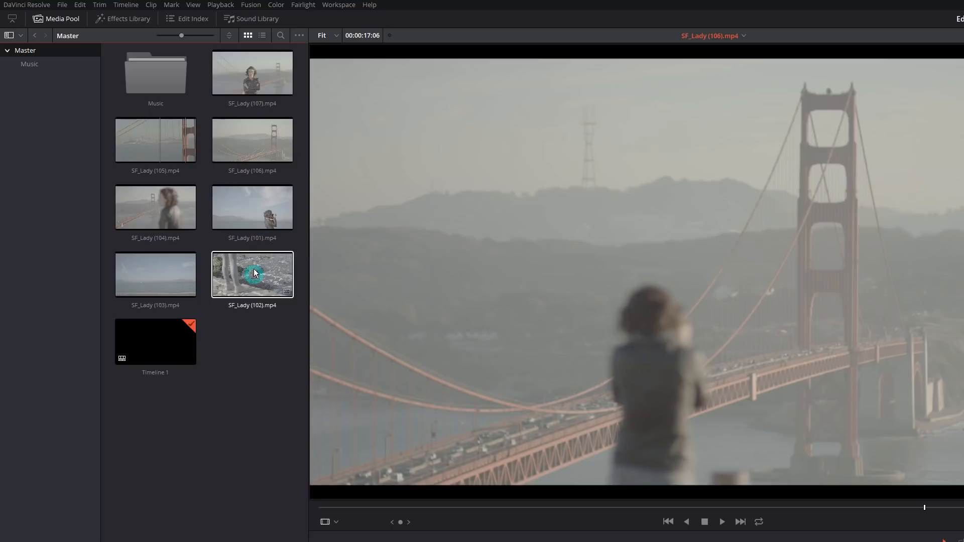
# Mark a section of SF_Lady (107) about 00:00:04:19 long in the source viewer and place it on Video 1 with an Overwrite edit
pyautogui.click(259, 83)
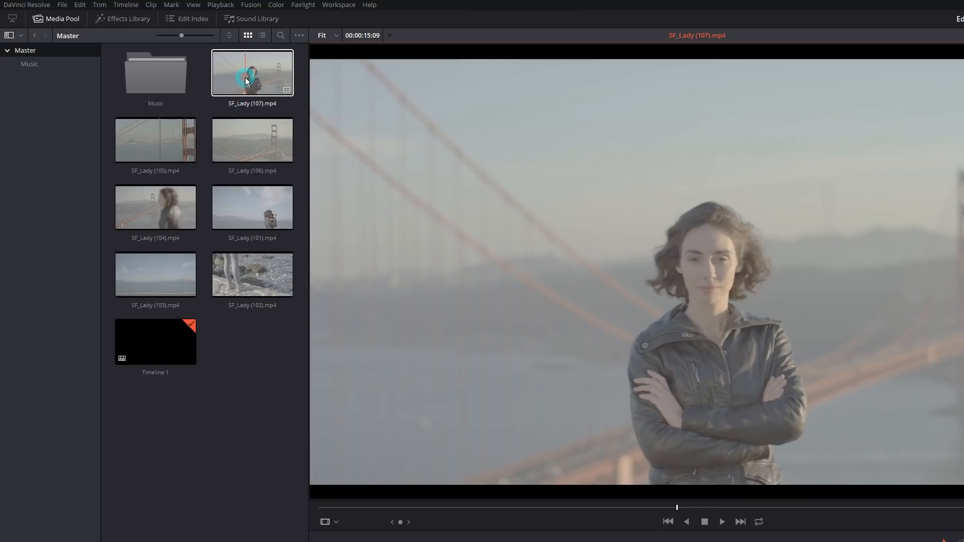
pyautogui.click(254, 83)
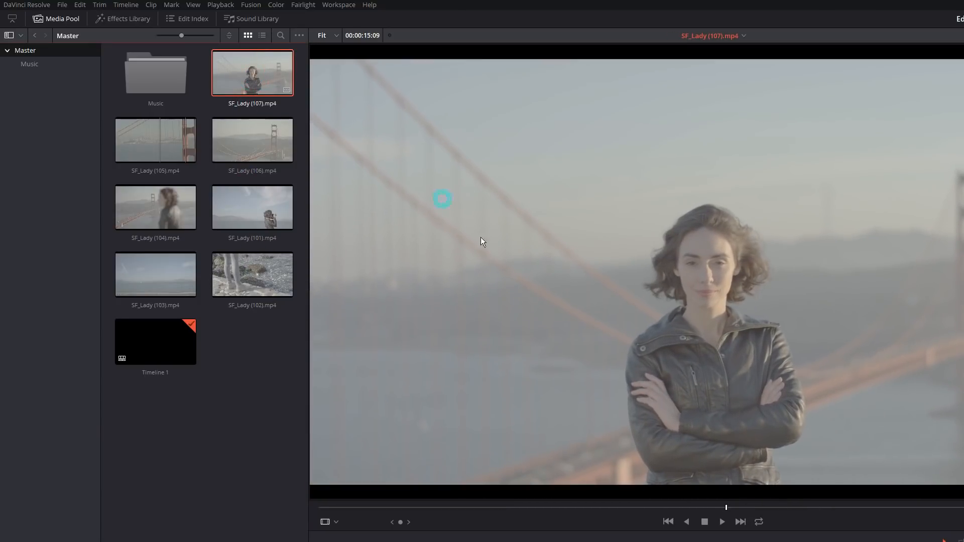
pyautogui.moveTo(423, 503); pyautogui.dragTo(934, 507)
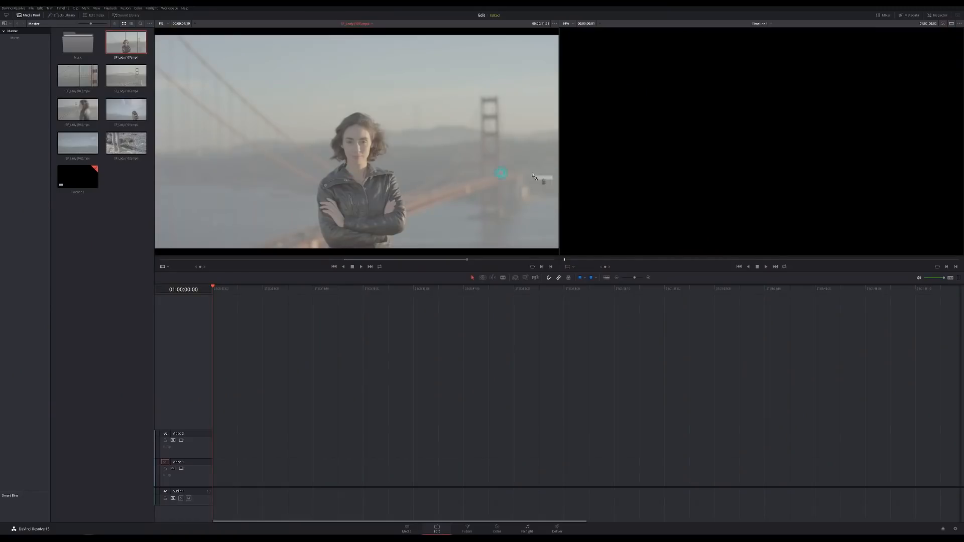
pyautogui.moveTo(538, 168); pyautogui.dragTo(931, 113)
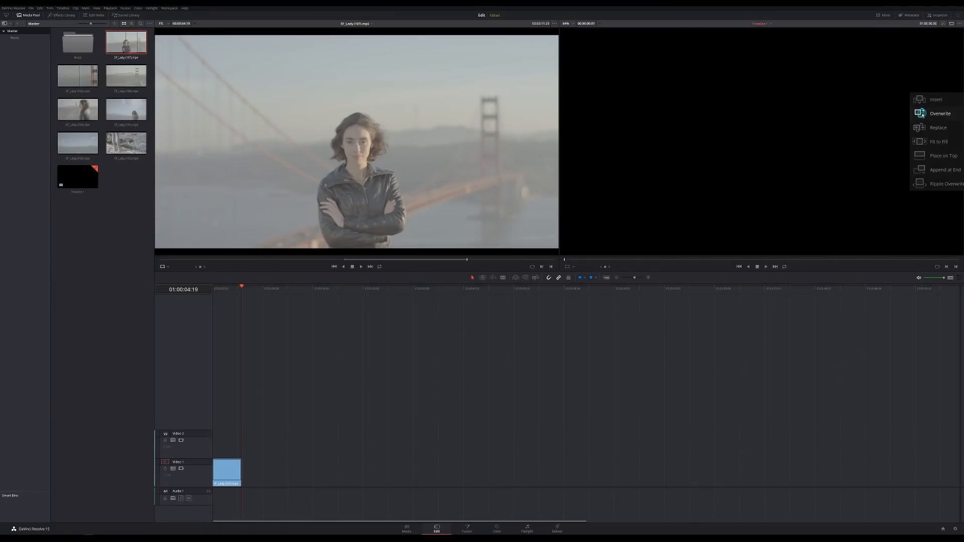
pyautogui.moveTo(554, 154); pyautogui.dragTo(917, 130)
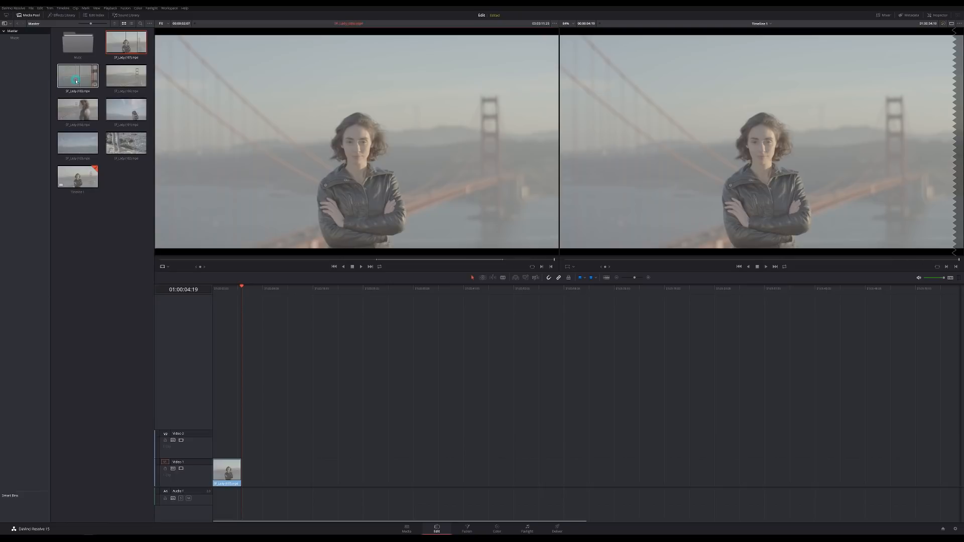
# Mark in and out points around a 00:00:02:03 section of SF_Lady (105) and place it on Video 1 directly after SF_Lady (107)
pyautogui.doubleClick(76, 80)
pyautogui.moveTo(182, 259); pyautogui.dragTo(300, 257)
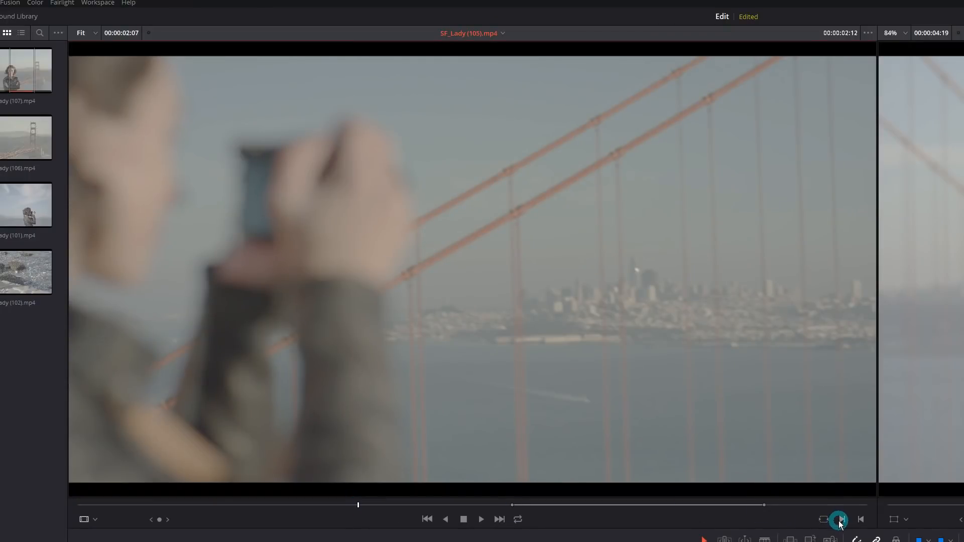
pyautogui.press('i')
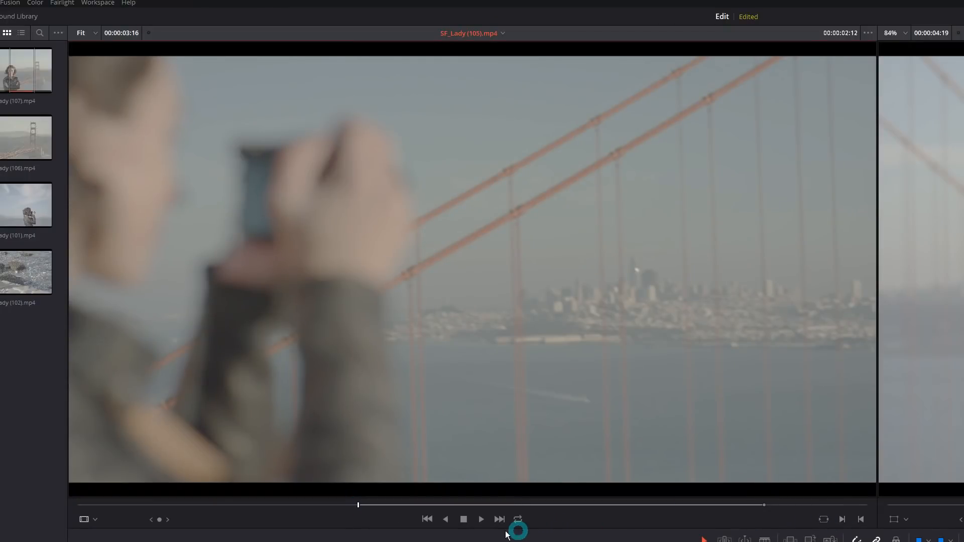
pyautogui.moveTo(366, 509); pyautogui.dragTo(592, 508)
pyautogui.press('o')
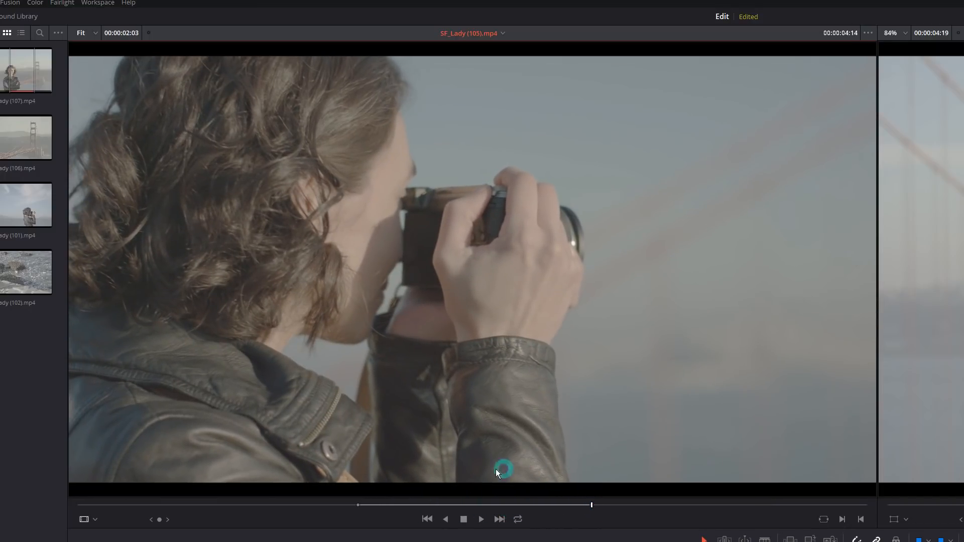
pyautogui.moveTo(471, 269); pyautogui.dragTo(243, 472)
# Mark a section of SF_Lady (106) and add it with an Insert edit at the cut between SF_Lady (107) and SF_Lady (105)
pyautogui.moveTo(368, 257); pyautogui.dragTo(419, 257)
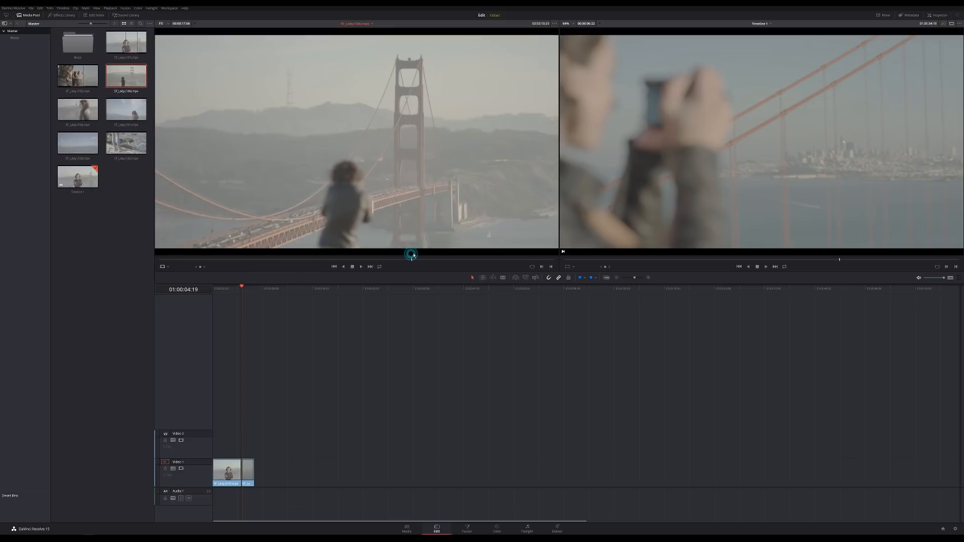
pyautogui.press('i')
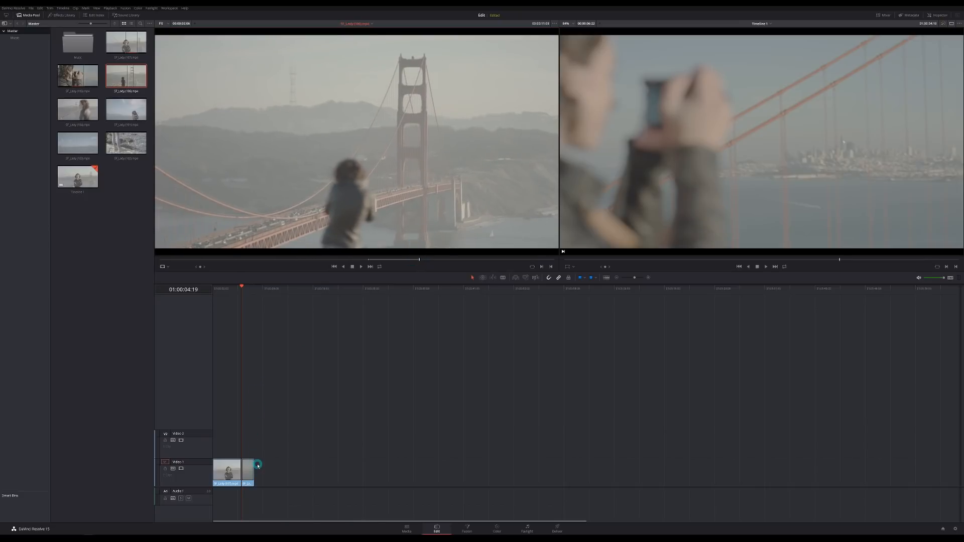
pyautogui.click(248, 285)
pyautogui.moveTo(247, 288); pyautogui.dragTo(248, 288)
pyautogui.click(255, 287)
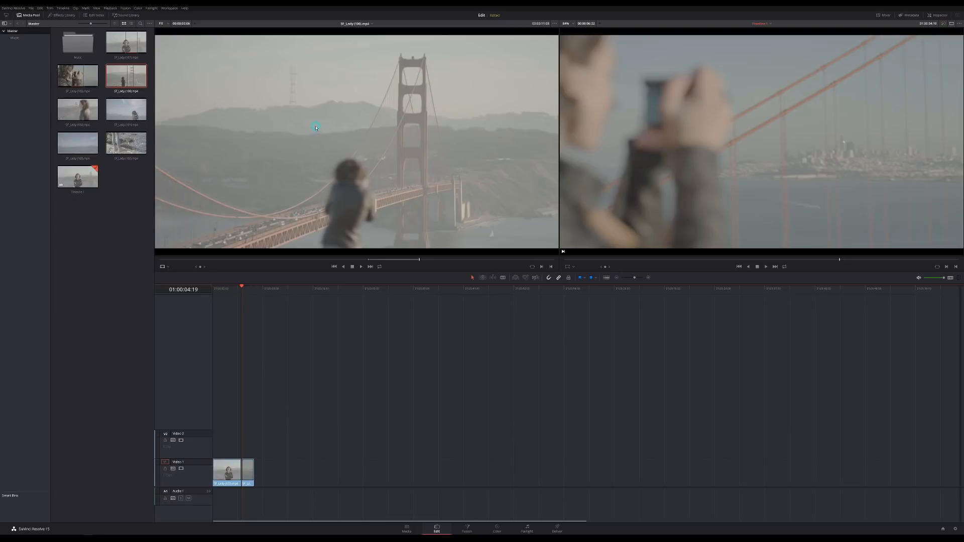
pyautogui.moveTo(311, 130); pyautogui.dragTo(910, 102)
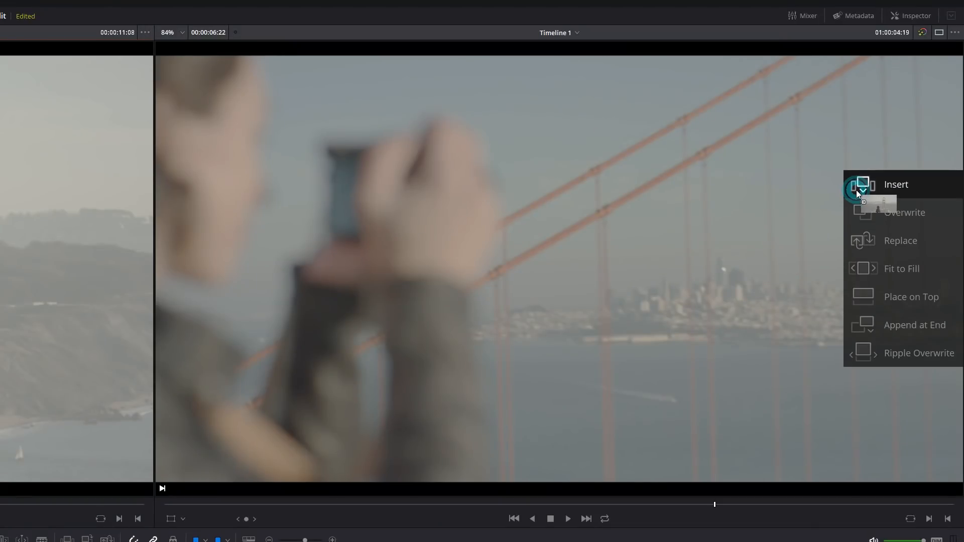
# Complete the Insert edit of SF_Lady (106) between SF_Lady (107) and SF_Lady (105), and play the sequence from the start
pyautogui.moveTo(856, 190); pyautogui.dragTo(856, 190)
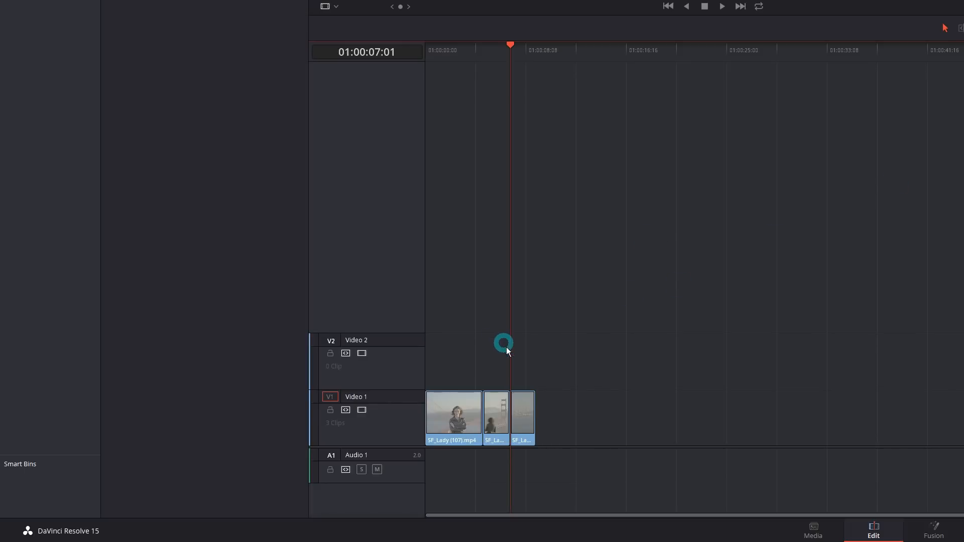
pyautogui.hotkey('ctrl', '=')
pyautogui.hotkey('ctrl', '=')
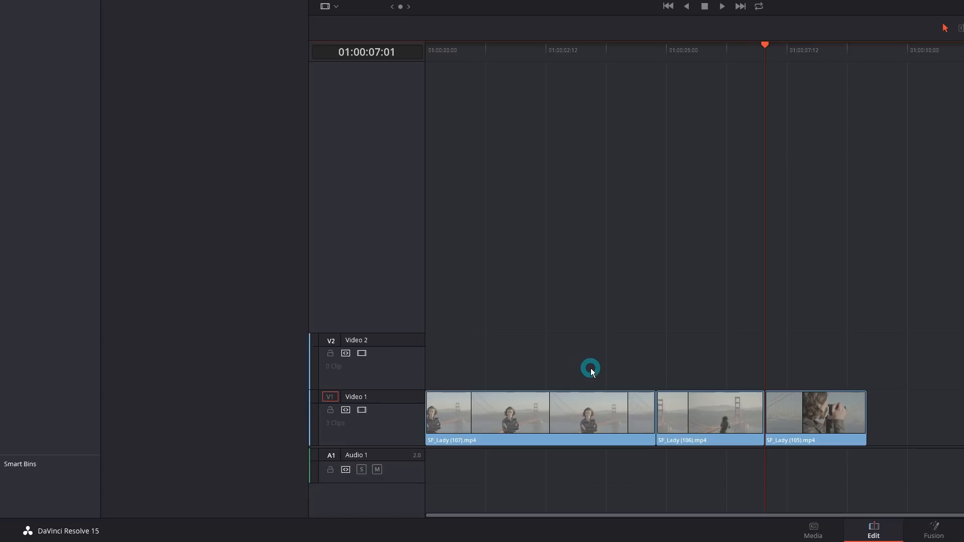
pyautogui.moveTo(723, 61); pyautogui.dragTo(803, 88)
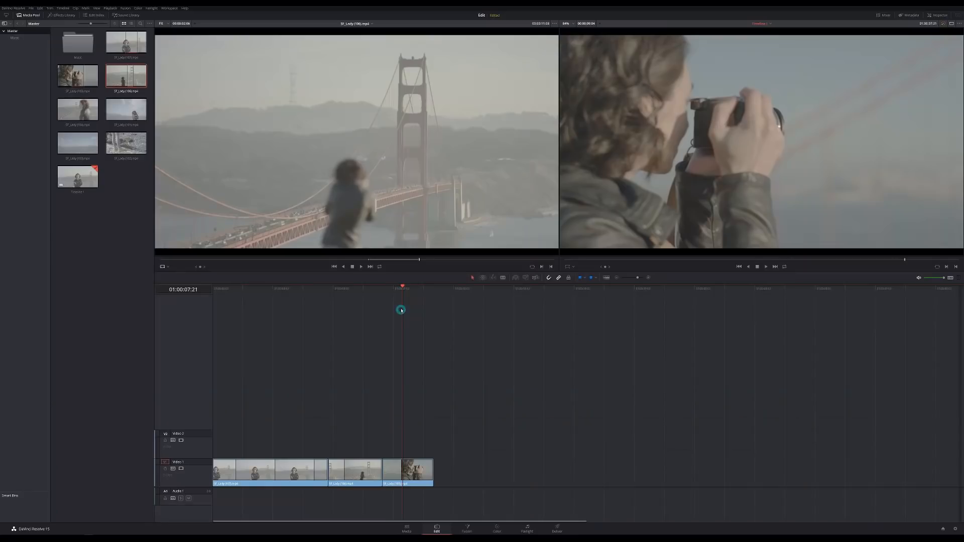
pyautogui.press('Home')
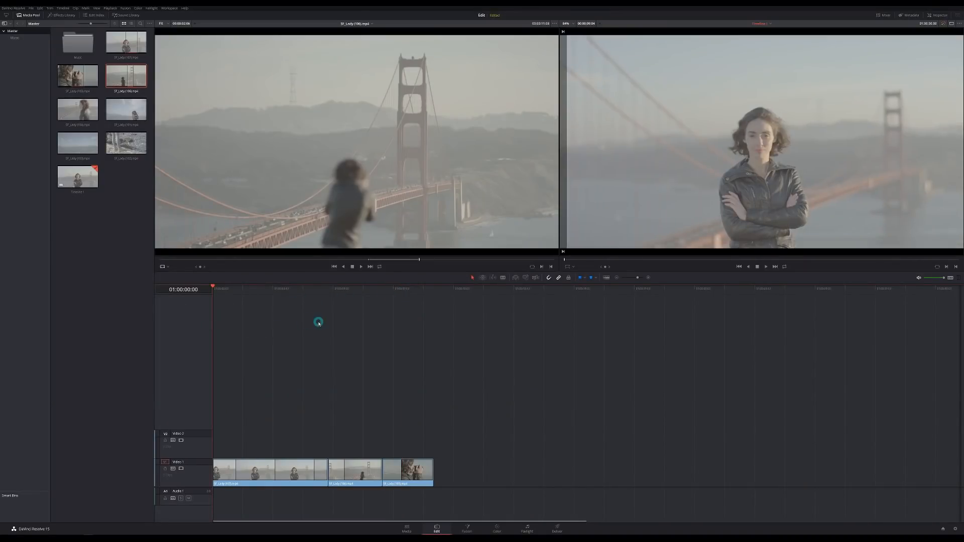
pyautogui.press('space')
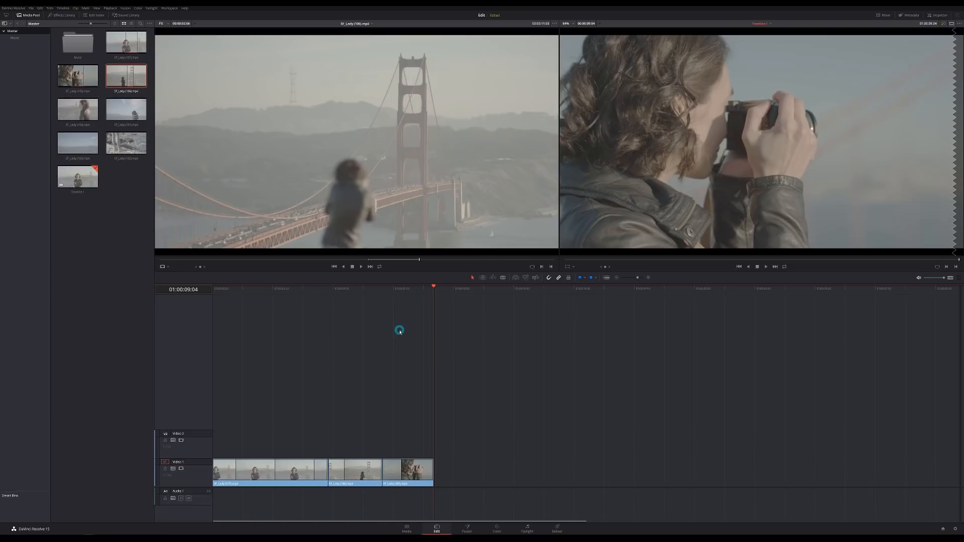
# Mark a section of SF_Lady (104) about two seconds long and add it to Video 1 with an Append at End edit
pyautogui.click(78, 110)
pyautogui.moveTo(194, 258); pyautogui.dragTo(459, 259)
pyautogui.press('o')
pyautogui.moveTo(335, 288); pyautogui.dragTo(399, 287)
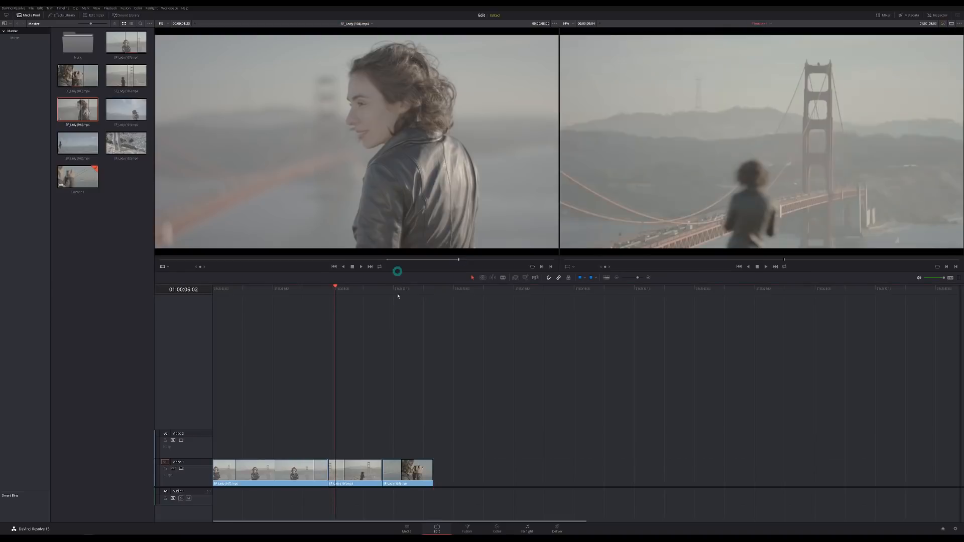
pyautogui.click(346, 288)
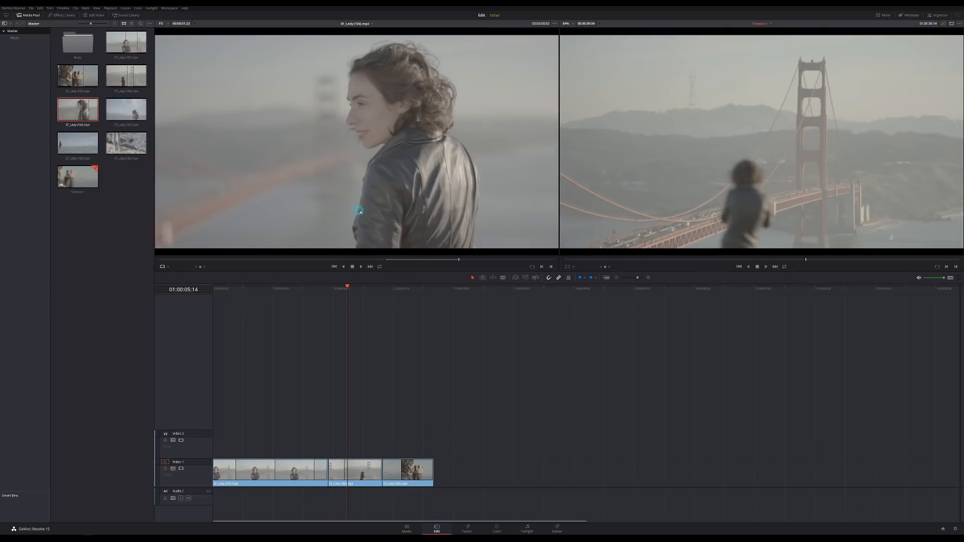
pyautogui.moveTo(355, 185); pyautogui.dragTo(915, 172)
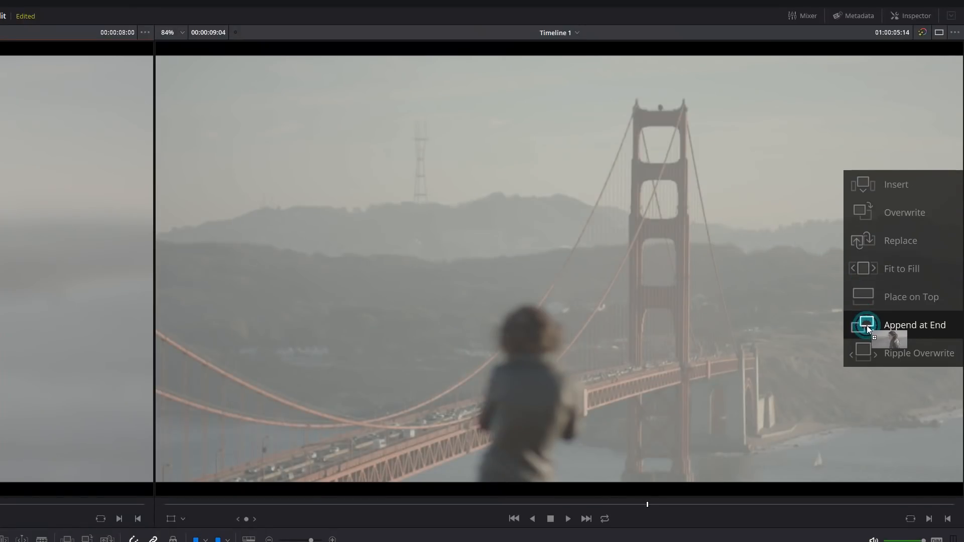
pyautogui.moveTo(866, 326); pyautogui.dragTo(867, 327)
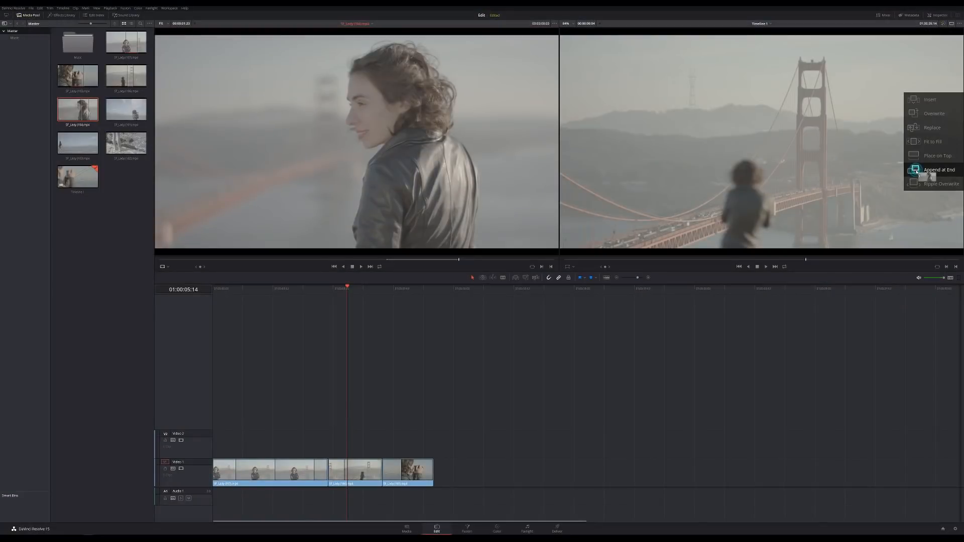
pyautogui.moveTo(915, 172); pyautogui.dragTo(915, 172)
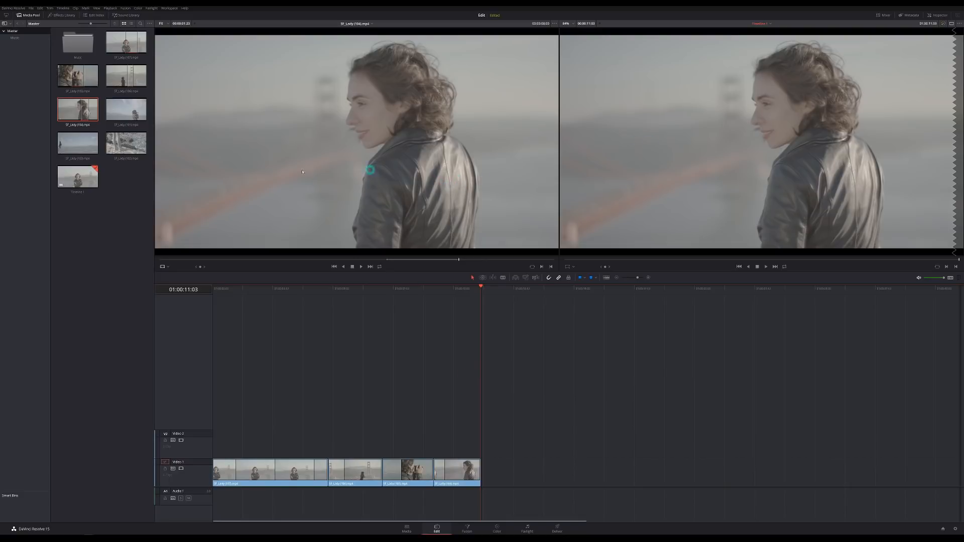
# Mark a short section of SF_Lady (101) in the source viewer and append it at the end of Video 1
pyautogui.doubleClick(126, 110)
pyautogui.moveTo(231, 259)
pyautogui.mouseDown()
pyautogui.moveTo(252, 261)
pyautogui.moveTo(241, 259)
pyautogui.mouseUp()
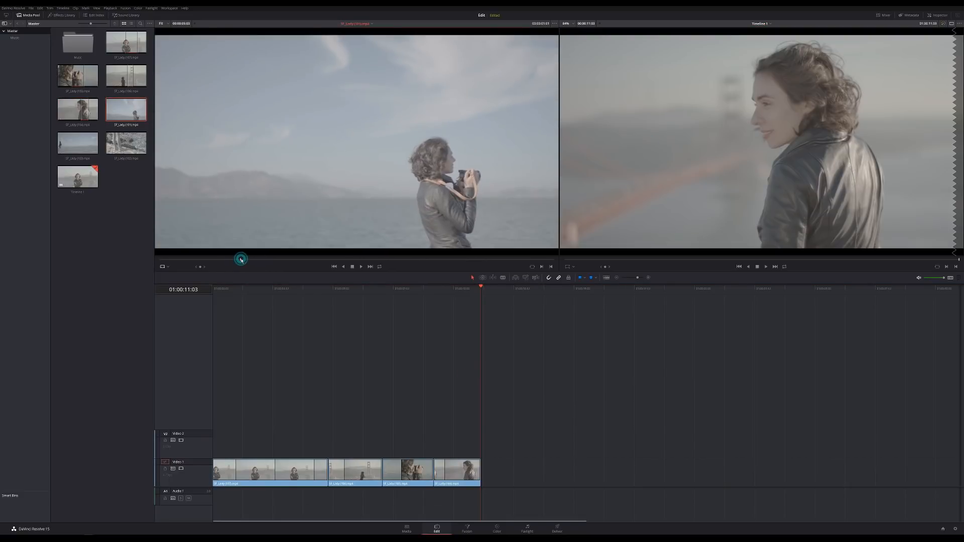
pyautogui.press('i')
pyautogui.moveTo(362, 176); pyautogui.dragTo(929, 170)
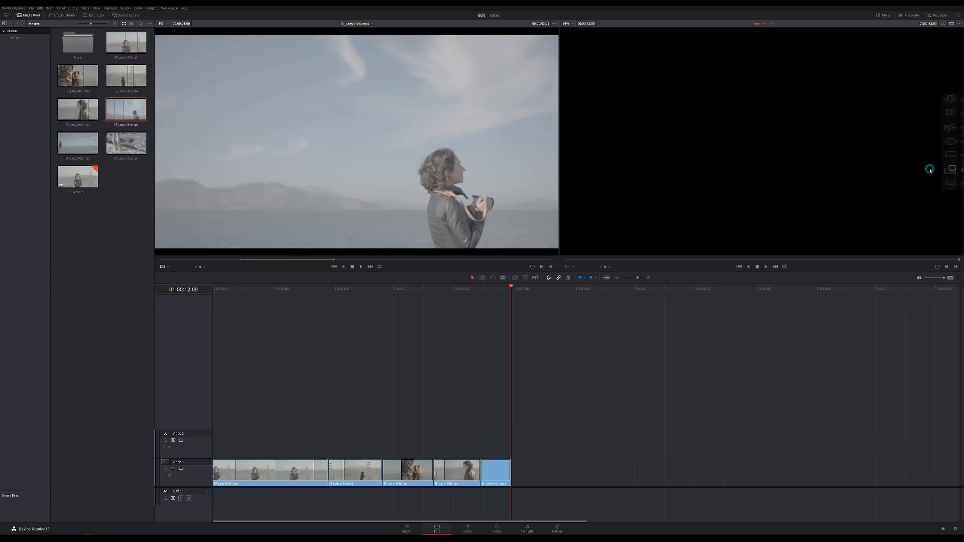
# Review the sequence from the start, and ripple-trim 01:12 off the beginning of SF_Lady (107) in Trim Edit mode
pyautogui.moveTo(506, 290); pyautogui.dragTo(486, 313)
pyautogui.press('Home')
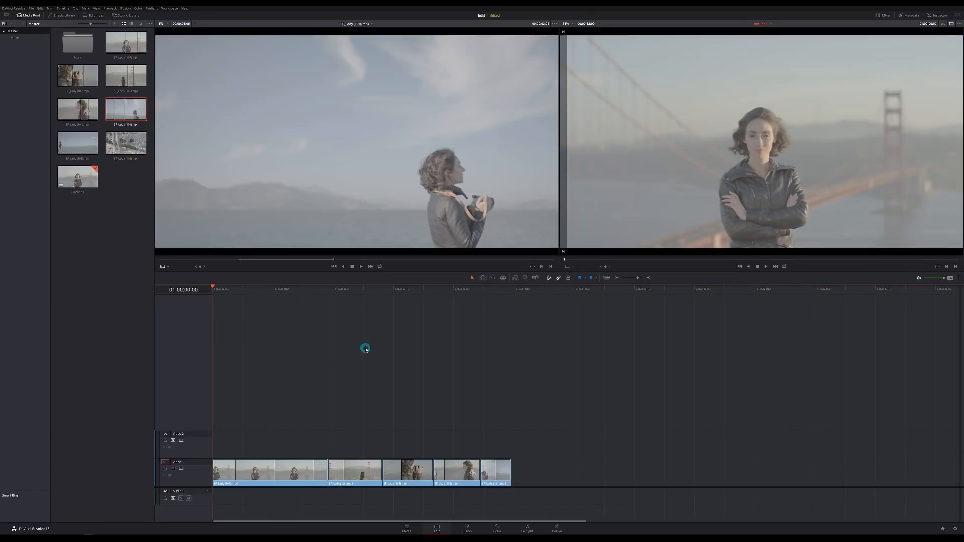
pyautogui.press('space')
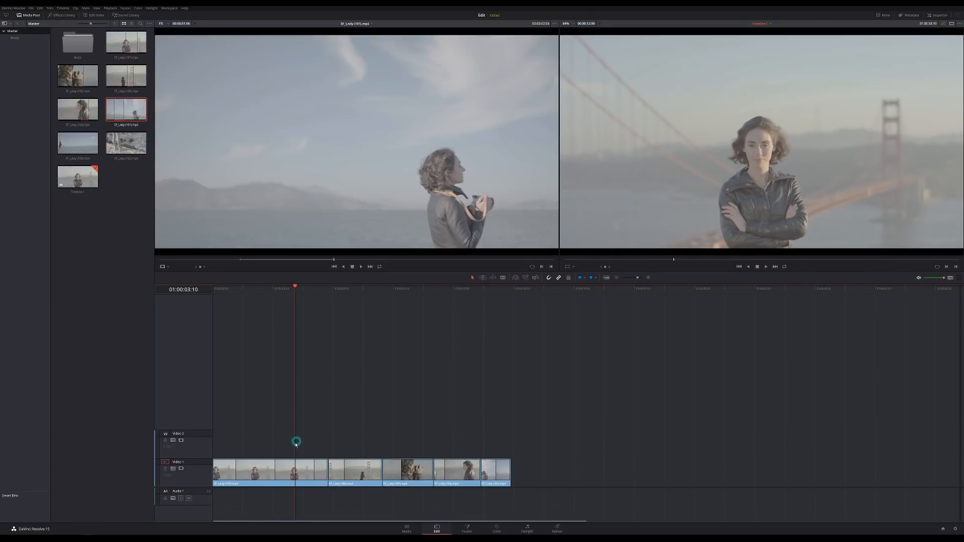
pyautogui.click(296, 473)
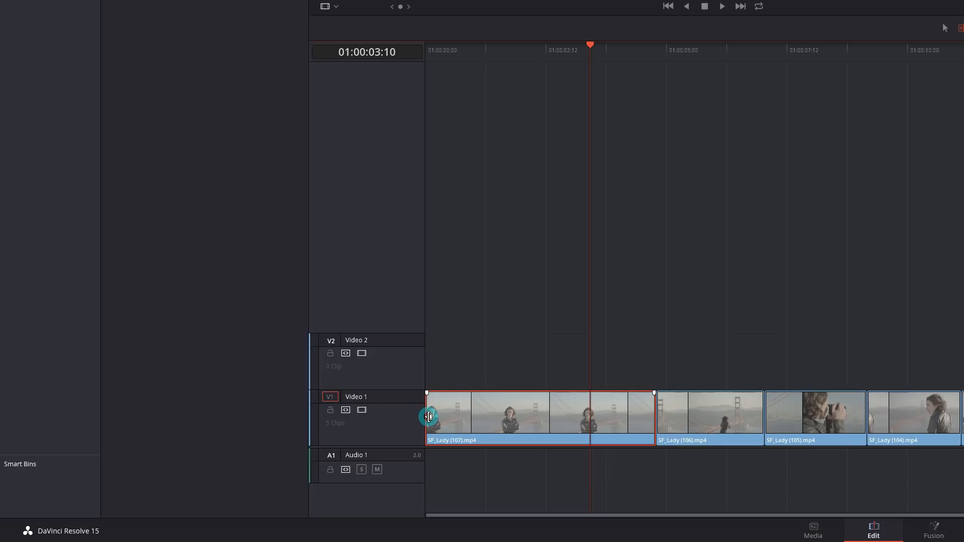
pyautogui.moveTo(430, 416); pyautogui.dragTo(502, 436)
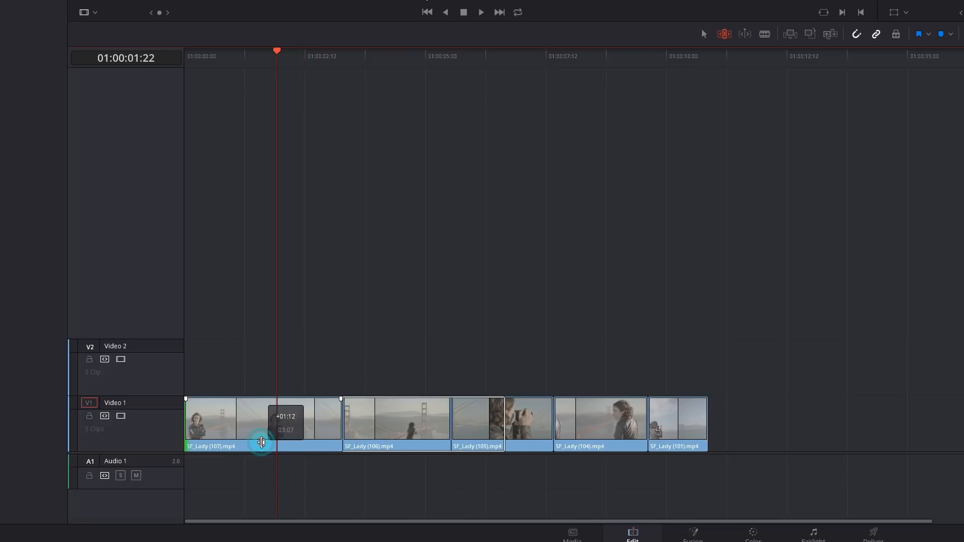
pyautogui.moveTo(261, 442); pyautogui.dragTo(263, 444)
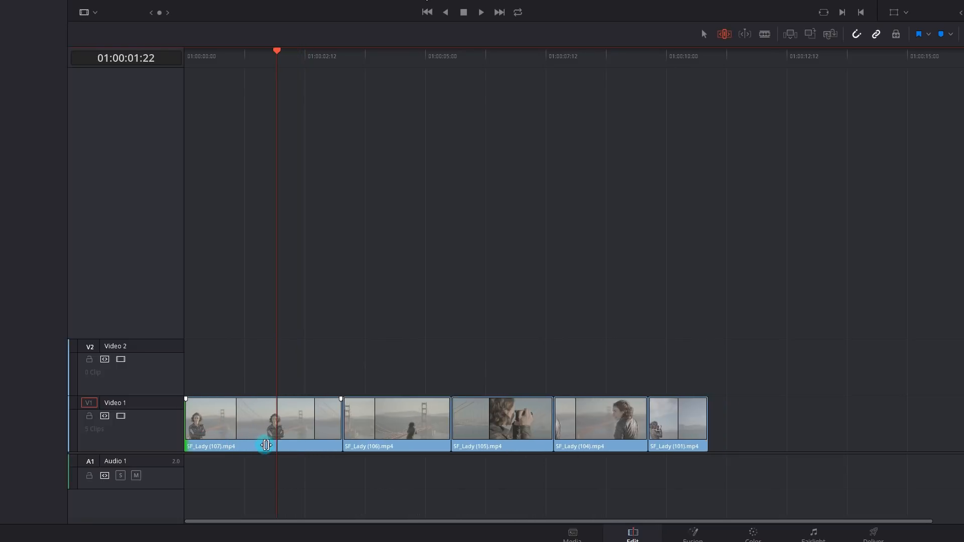
pyautogui.click(682, 409)
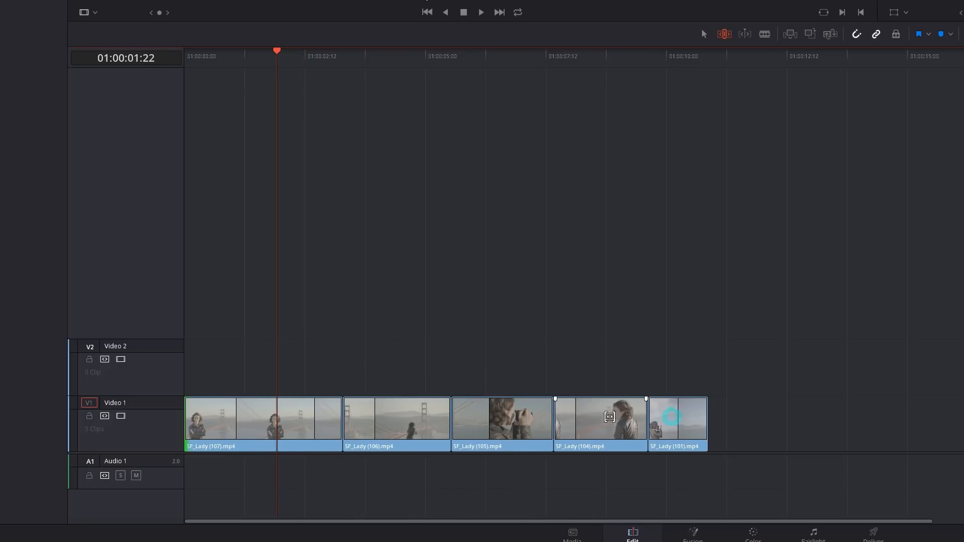
pyautogui.moveTo(254, 55); pyautogui.dragTo(172, 65)
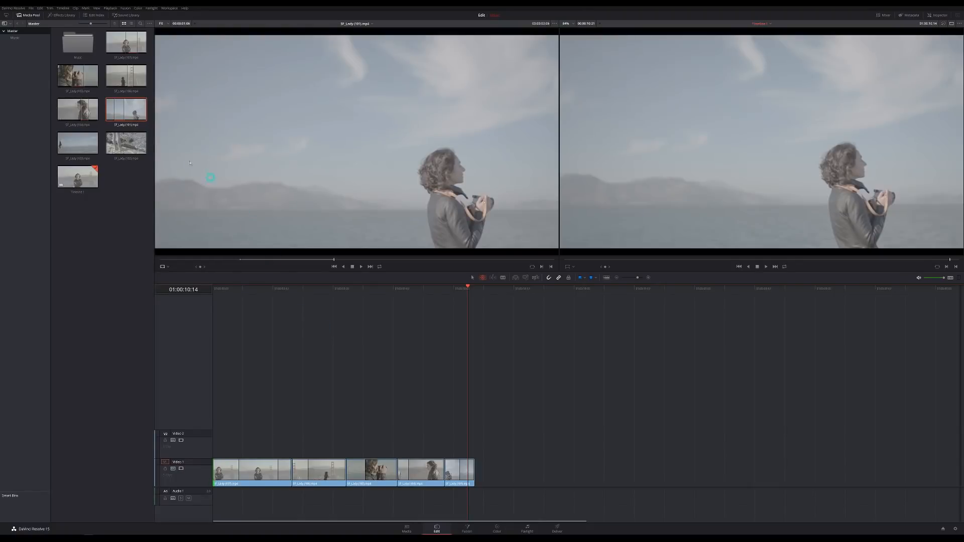
# Add a Push transition from the Effects Library at the cut between SF_Lady (107) and SF_Lady (106), and shorten it slightly
pyautogui.click(65, 29)
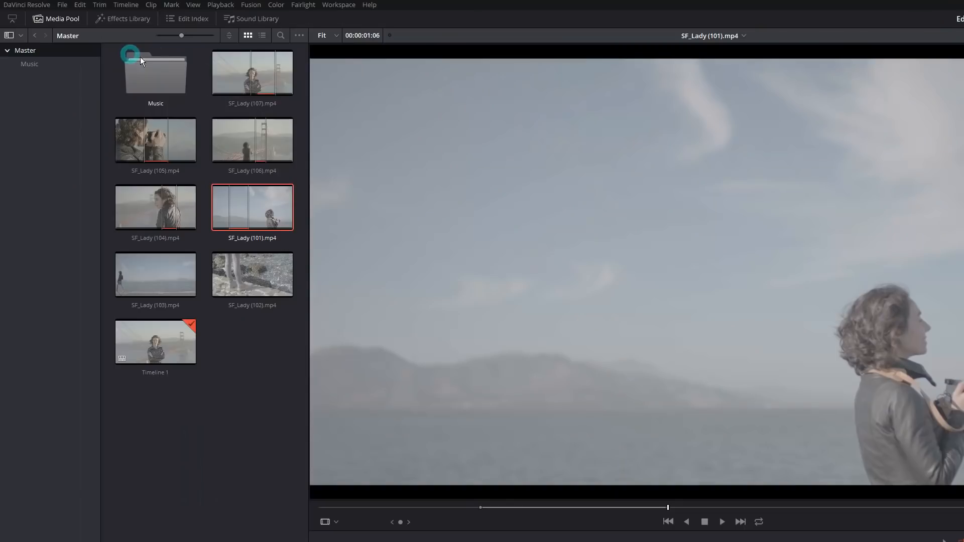
pyautogui.click(132, 20)
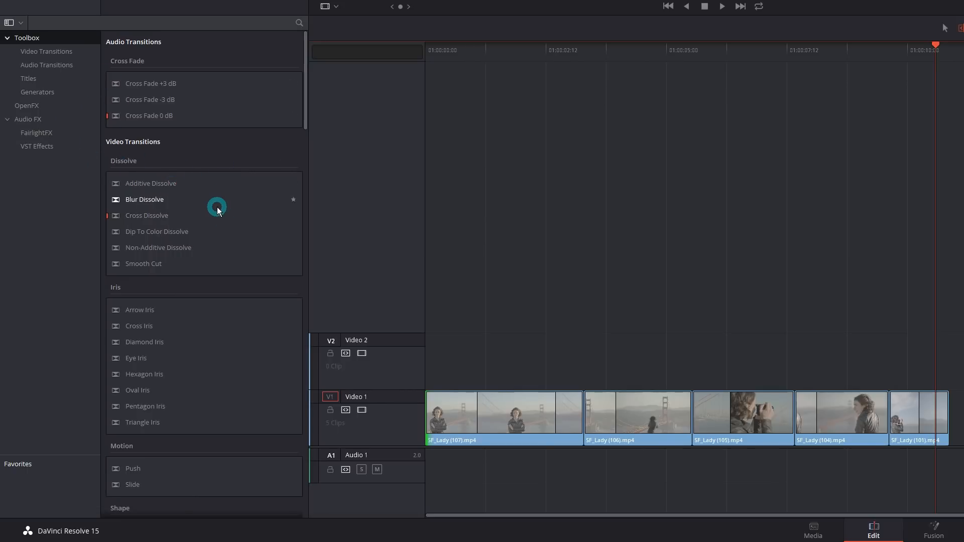
pyautogui.scroll(-15, 220, 209)
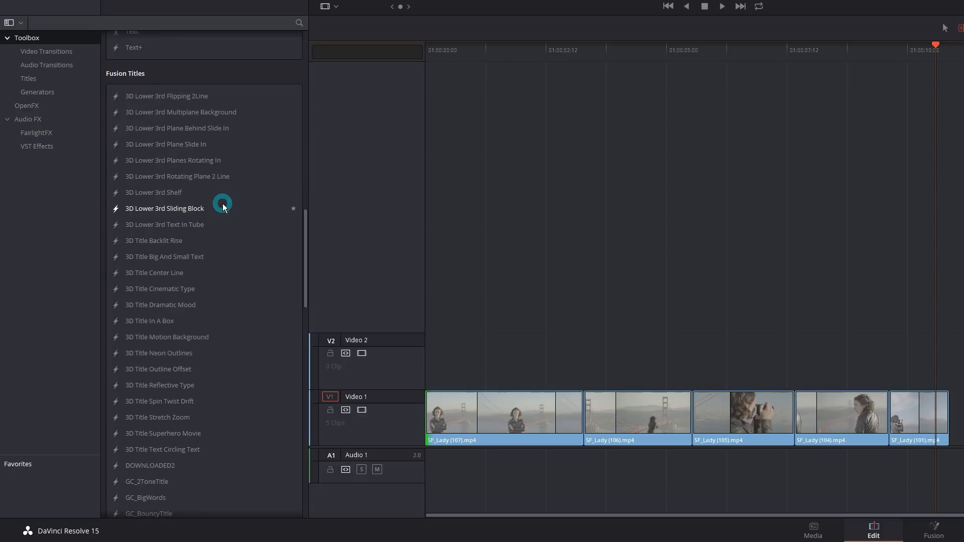
pyautogui.scroll(-15, 224, 202)
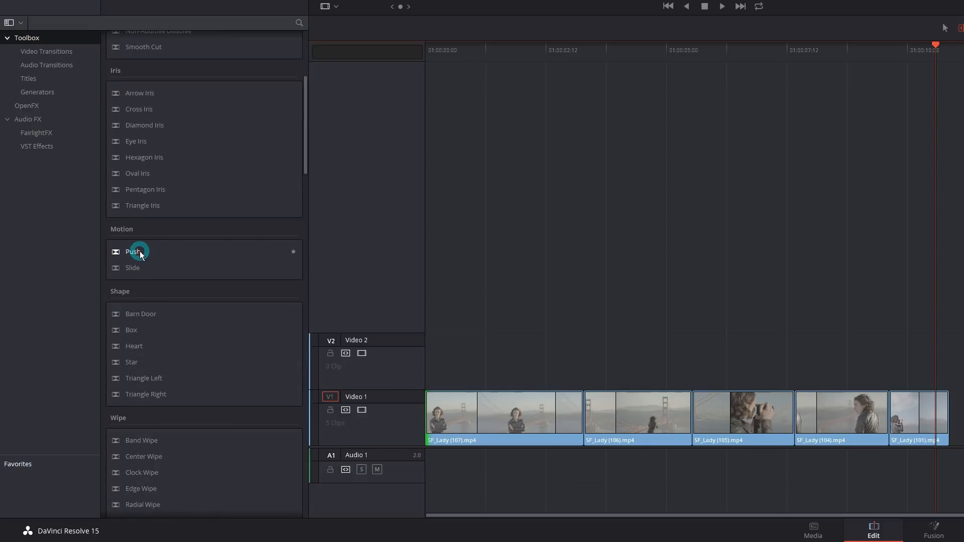
pyautogui.moveTo(137, 251); pyautogui.dragTo(590, 408)
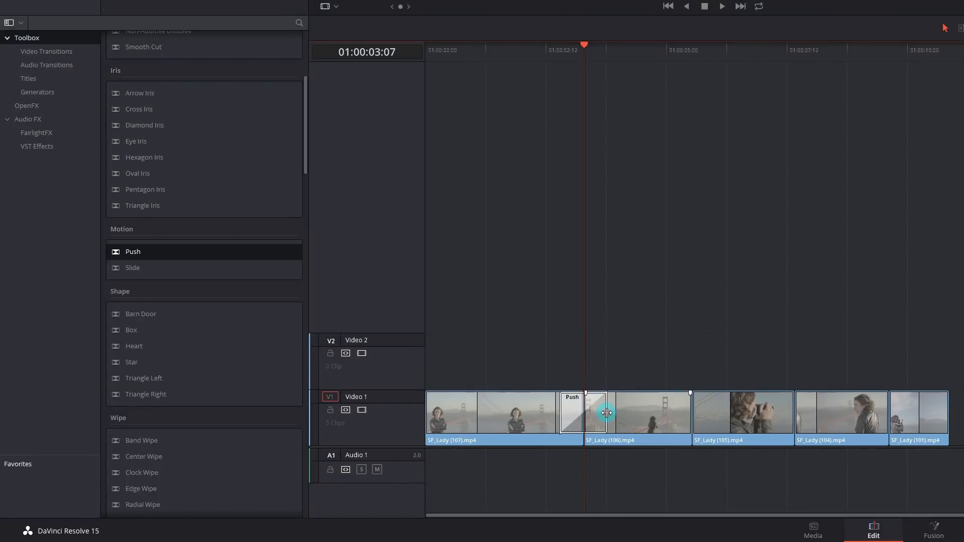
pyautogui.moveTo(606, 413)
pyautogui.mouseDown()
pyautogui.moveTo(625, 413)
pyautogui.moveTo(600, 413)
pyautogui.mouseUp()
# Apply the OpenFX Radial Blur filter to the SF_Lady (107) clip on Video 1
pyautogui.scroll(-8, 205, 301)
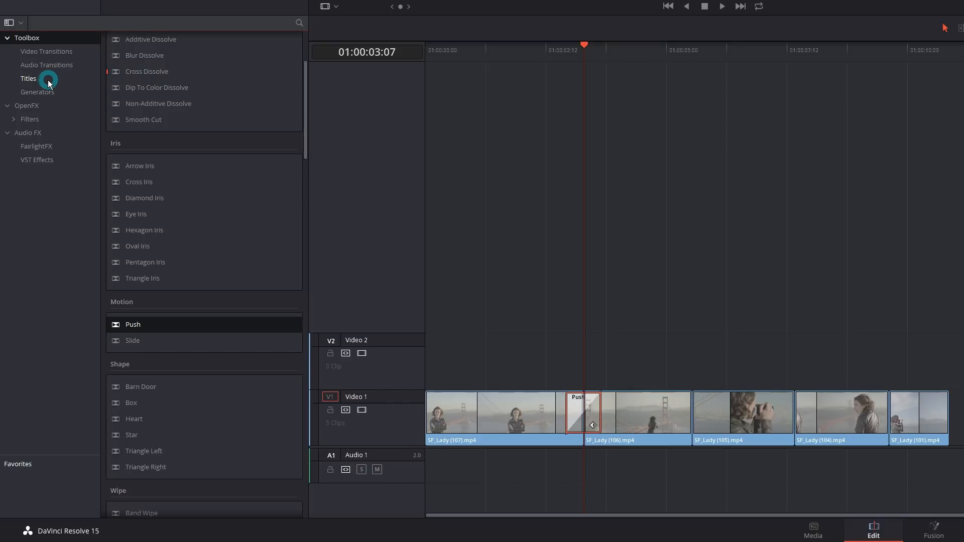
pyautogui.click(36, 106)
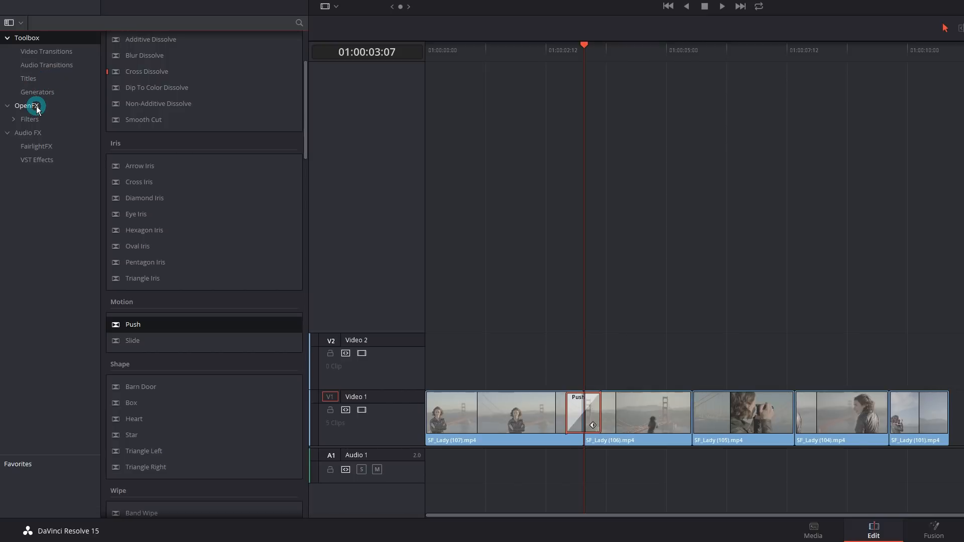
pyautogui.scroll(-5, 221, 167)
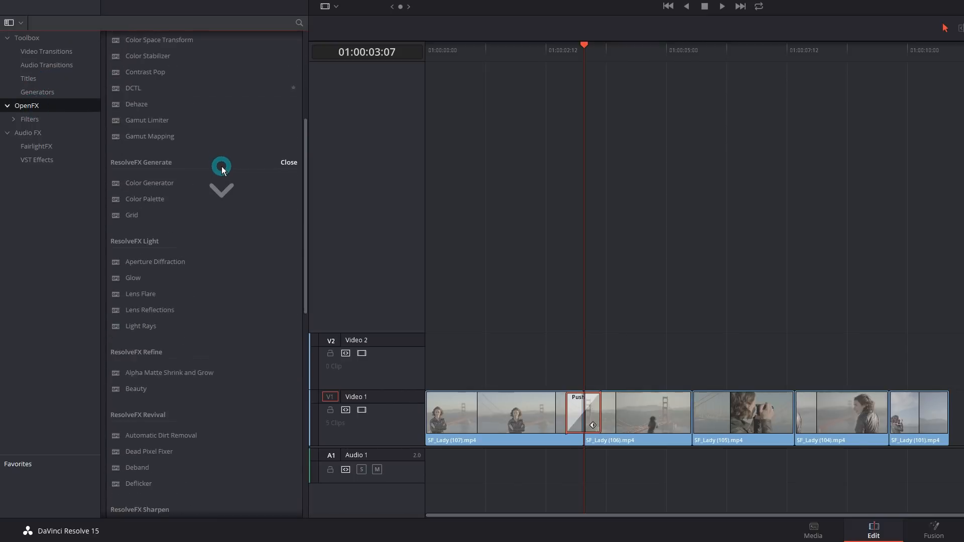
pyautogui.scroll(4, 222, 167)
pyautogui.scroll(2, 218, 169)
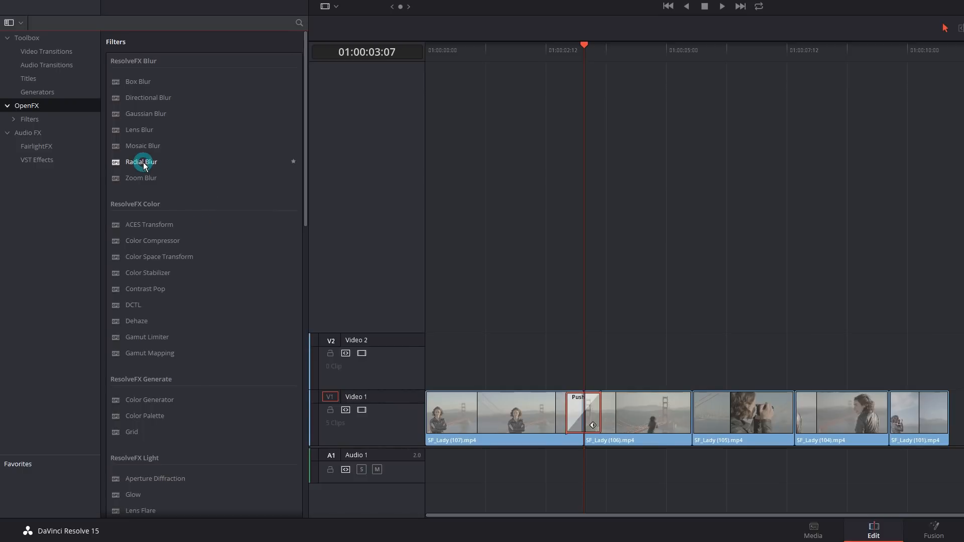
pyautogui.moveTo(145, 162); pyautogui.dragTo(502, 417)
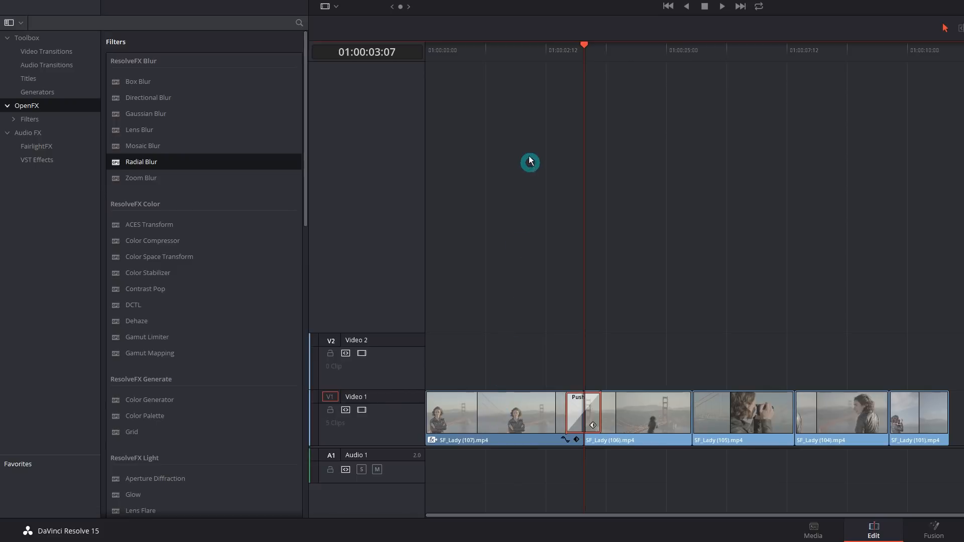
# Move the playhead to about 01:00:01:10 and step back and forth frame by frame to examine the Radial Blur on SF_Lady (107)
pyautogui.click(495, 61)
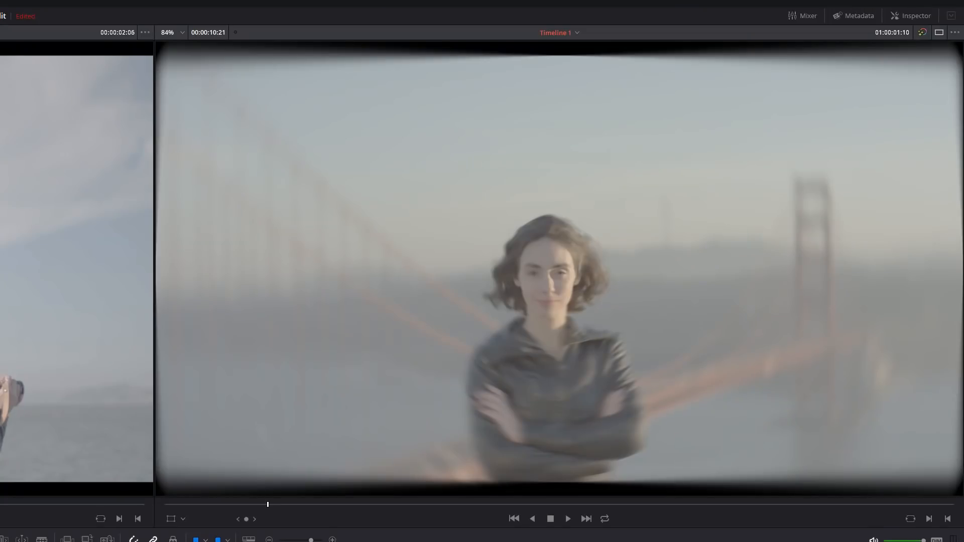
pyautogui.press('Left')
pyautogui.press('Left')
pyautogui.press('Left')
pyautogui.press('Left')
pyautogui.press('Left')
pyautogui.press('Left')
pyautogui.press('Left')
pyautogui.press('Left')
pyautogui.press('Left')
pyautogui.press('Right')
pyautogui.press('Right')
pyautogui.press('Right')
pyautogui.press('Right')
pyautogui.press('Right')
pyautogui.press('Right')
pyautogui.press('Right')
pyautogui.press('Right')
pyautogui.press('Right')
pyautogui.press('Left')
pyautogui.press('Left')
pyautogui.press('Left')
pyautogui.press('Left')
pyautogui.press('Left')
pyautogui.press('Right')
pyautogui.press('Right')
pyautogui.press('Right')
pyautogui.press('Right')
pyautogui.press('Right')
pyautogui.press('Right')
pyautogui.press('Right')
pyautogui.press('Right')
pyautogui.press('Right')
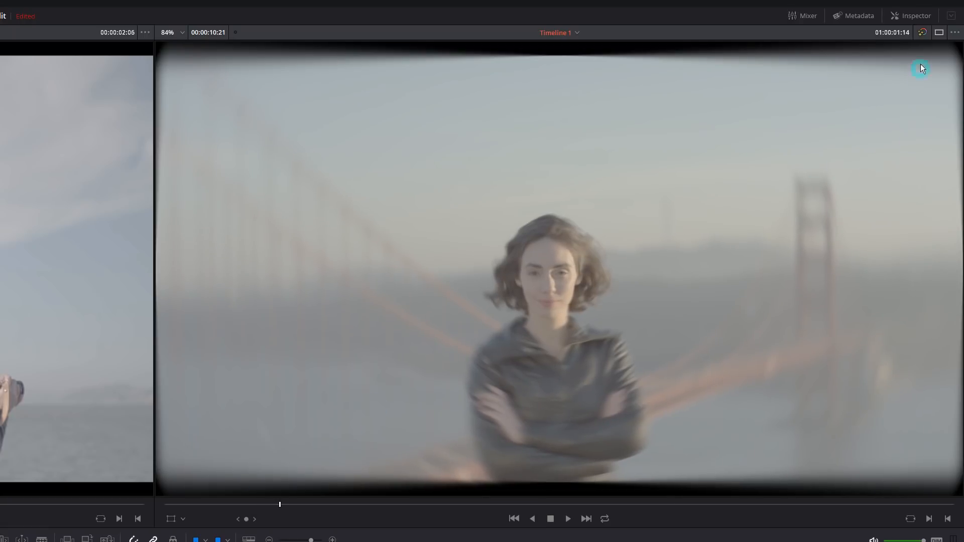
# Open the Inspector for SF_Lady (107) and set its Transform Zoom to 1.390 and Rotation Angle to about -46.960
pyautogui.click(909, 18)
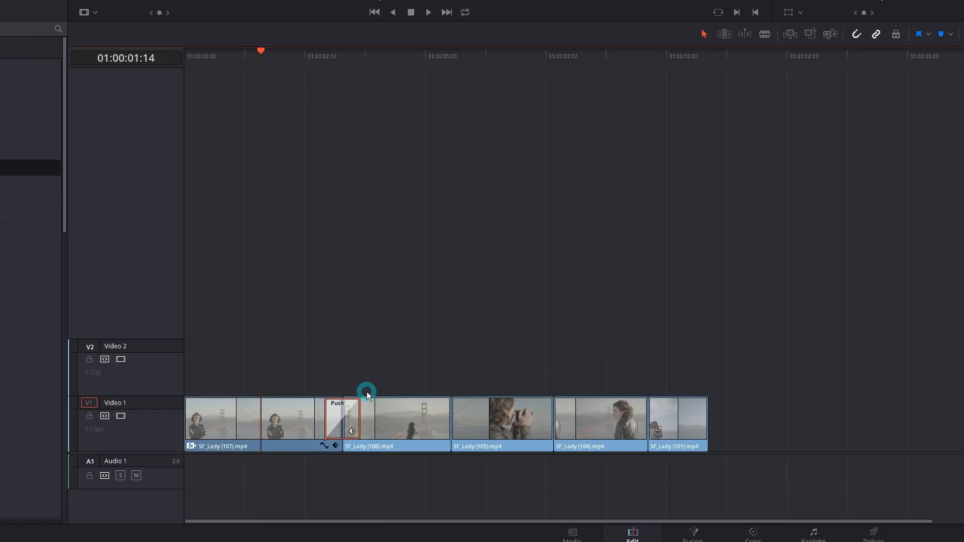
pyautogui.click(278, 420)
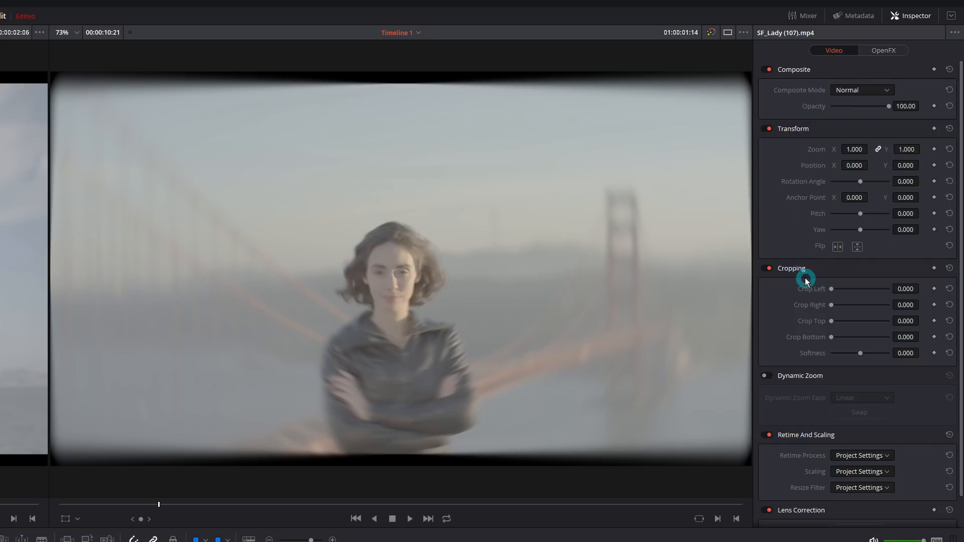
pyautogui.moveTo(855, 149); pyautogui.dragTo(875, 149)
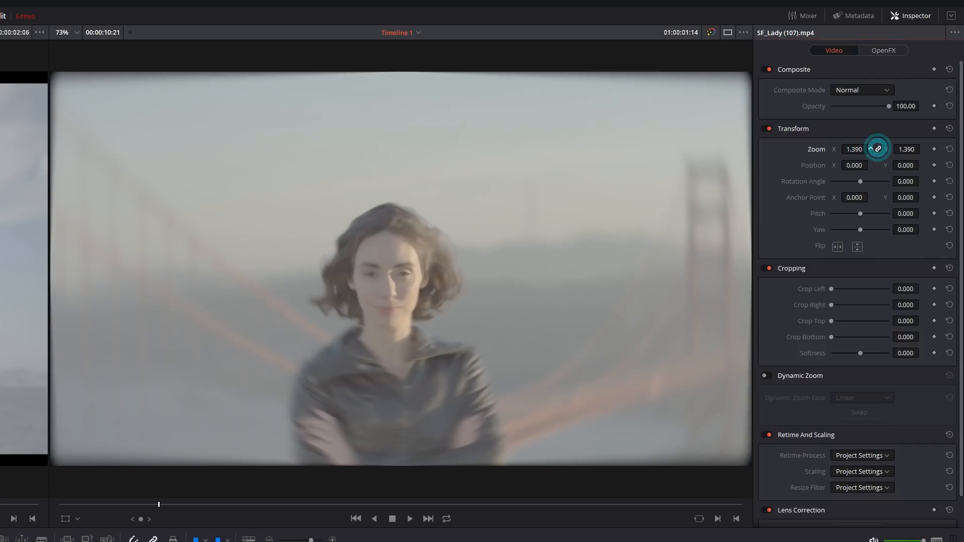
pyautogui.moveTo(859, 181); pyautogui.dragTo(855, 181)
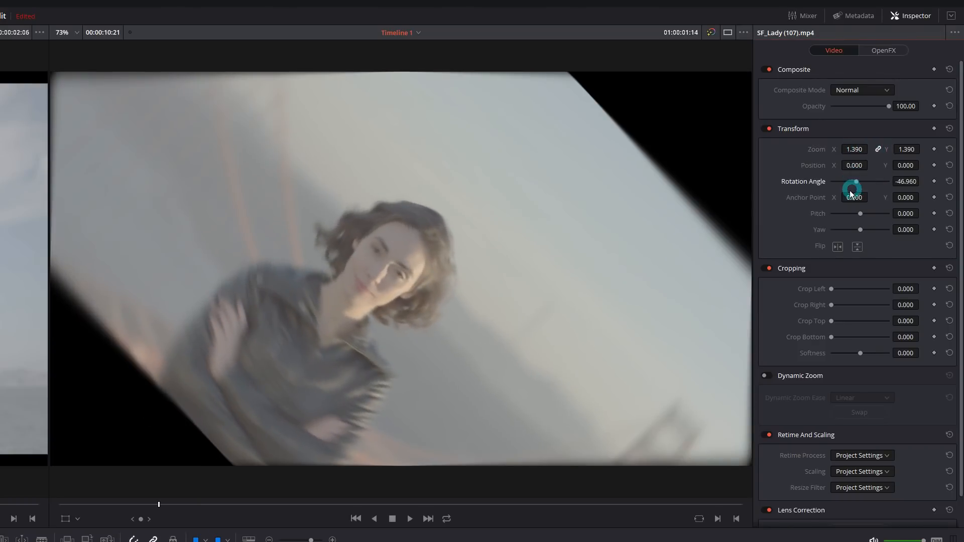
# Reset the Transform values of SF_Lady (107), and adjust the smooth strength, position and blend of its Radial Blur
pyautogui.click(948, 129)
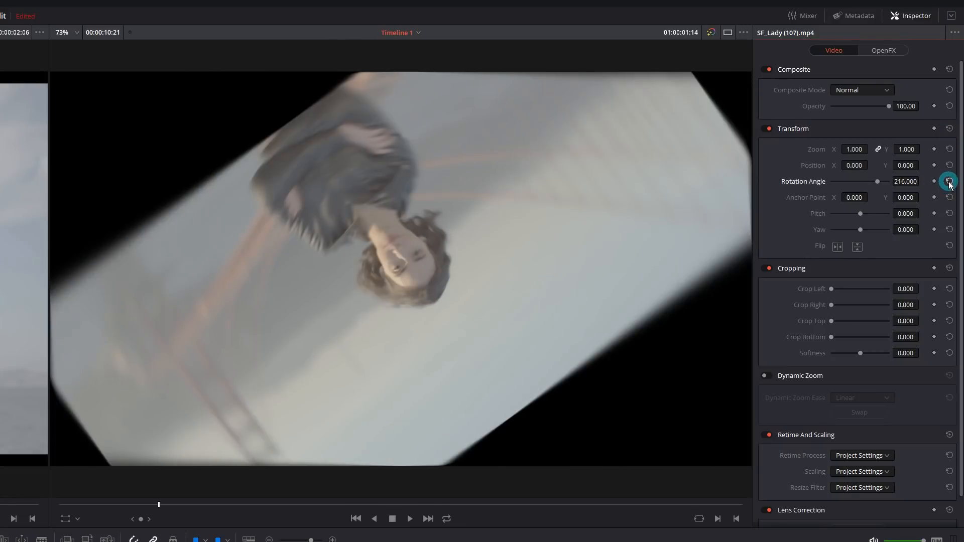
pyautogui.click(950, 182)
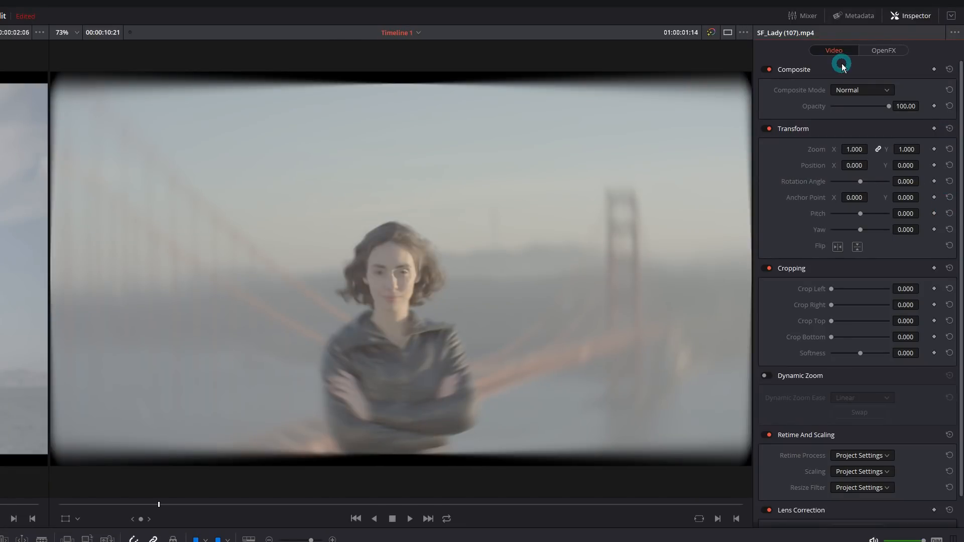
pyautogui.click(883, 50)
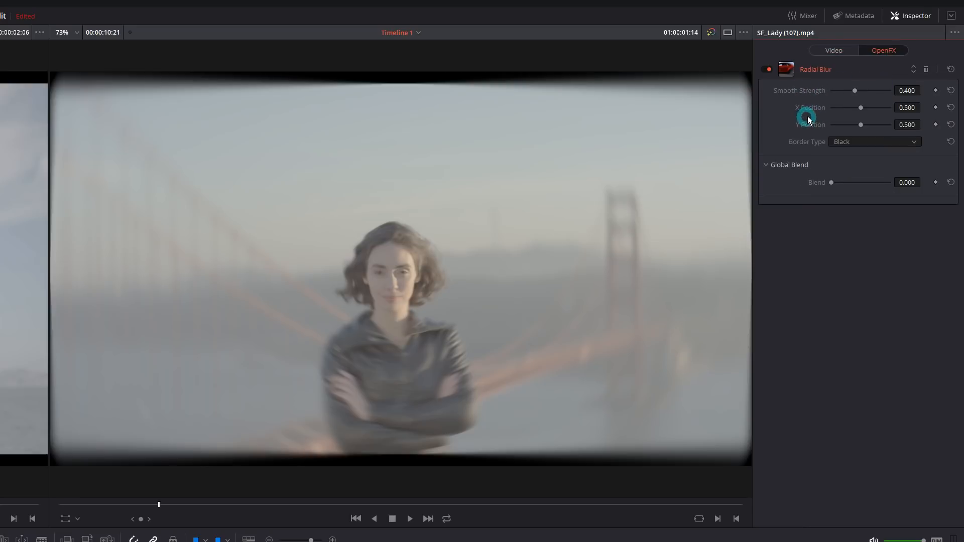
pyautogui.moveTo(860, 125)
pyautogui.mouseDown()
pyautogui.moveTo(882, 125)
pyautogui.moveTo(847, 129)
pyautogui.moveTo(865, 128)
pyautogui.mouseUp()
pyautogui.moveTo(855, 92); pyautogui.dragTo(866, 89)
pyautogui.moveTo(864, 132); pyautogui.dragTo(859, 143)
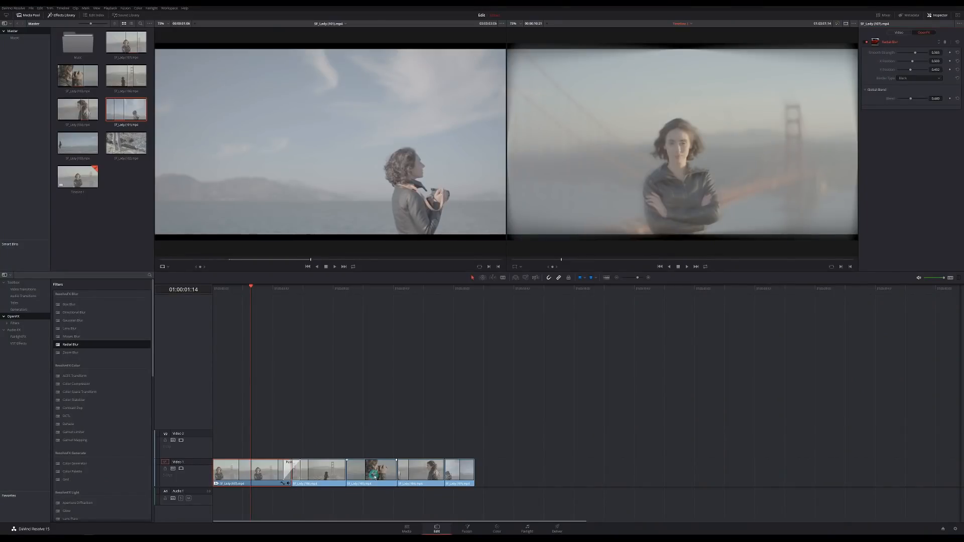
# Increase the Transform Zoom of the SF_Lady (105) clip so the picture fills the frame
pyautogui.click(374, 476)
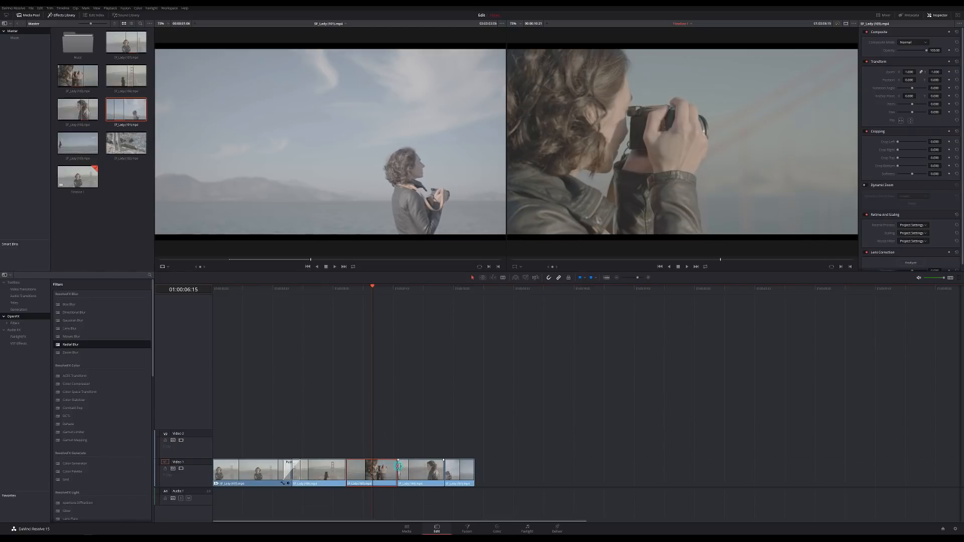
pyautogui.moveTo(906, 73); pyautogui.dragTo(914, 71)
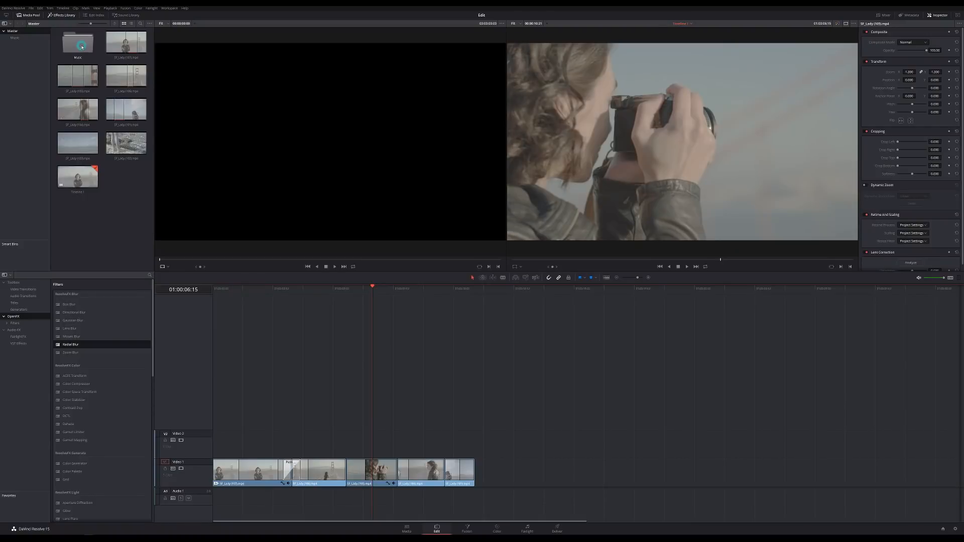
# Load the Indie Road Trip track from the Music bin into the source viewer and mark an In point before the loud section
pyautogui.doubleClick(82, 47)
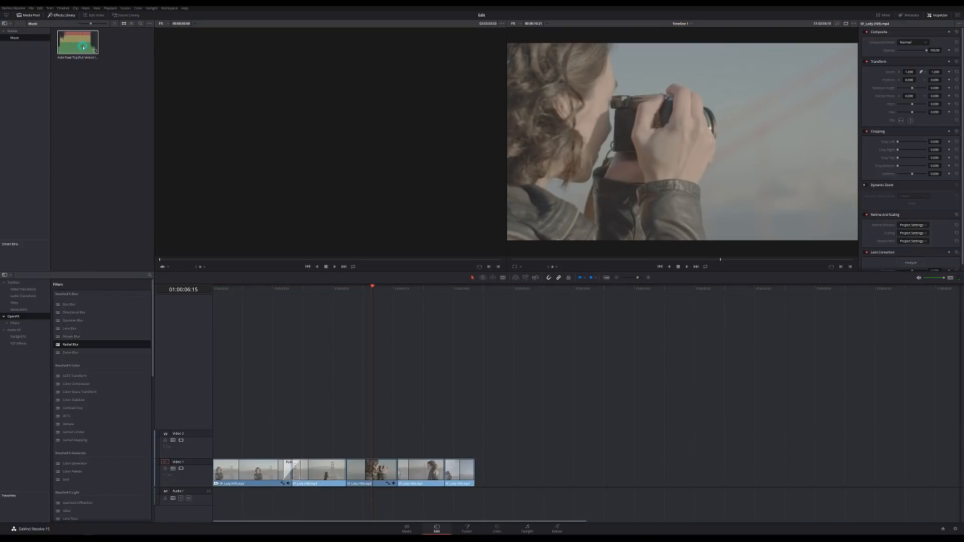
pyautogui.doubleClick(83, 48)
pyautogui.click(315, 185)
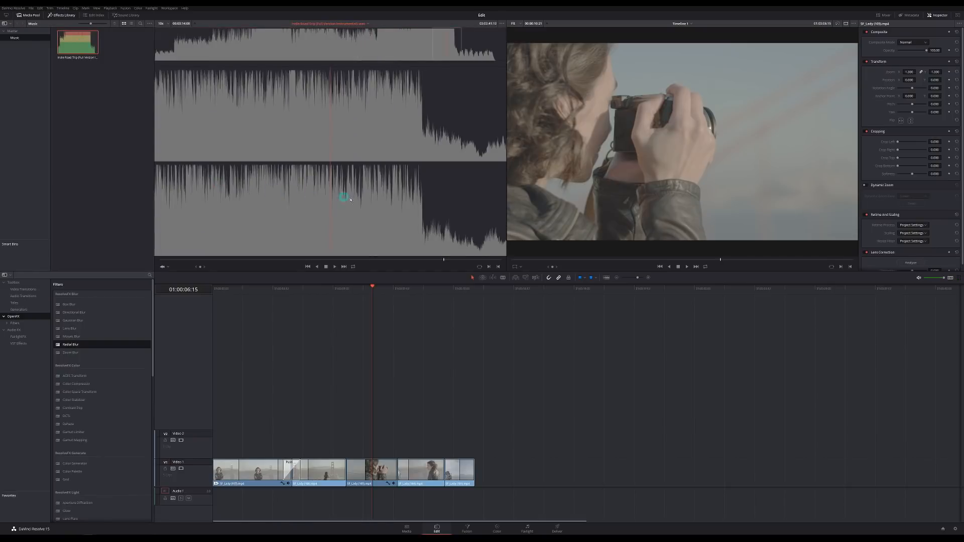
pyautogui.moveTo(407, 126); pyautogui.dragTo(238, 48)
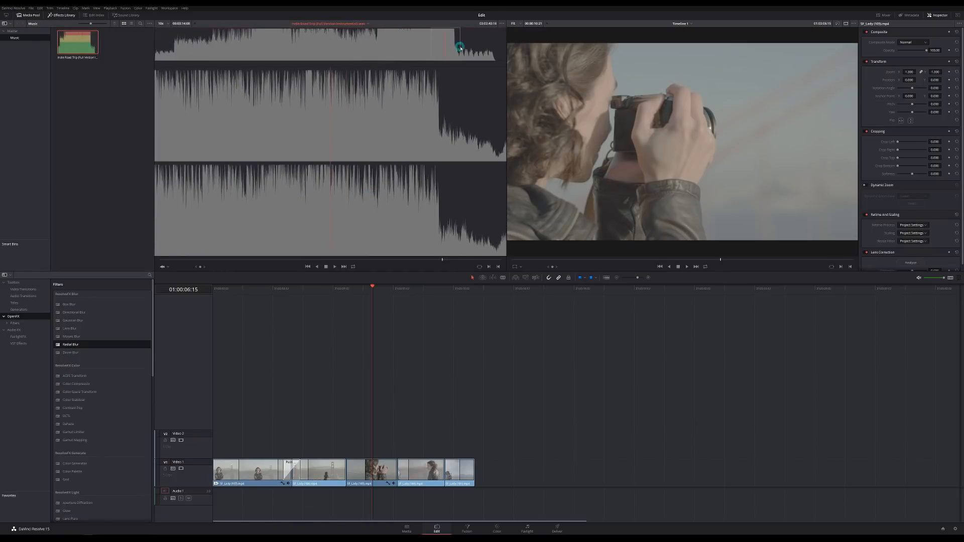
pyautogui.moveTo(450, 51); pyautogui.dragTo(376, 48)
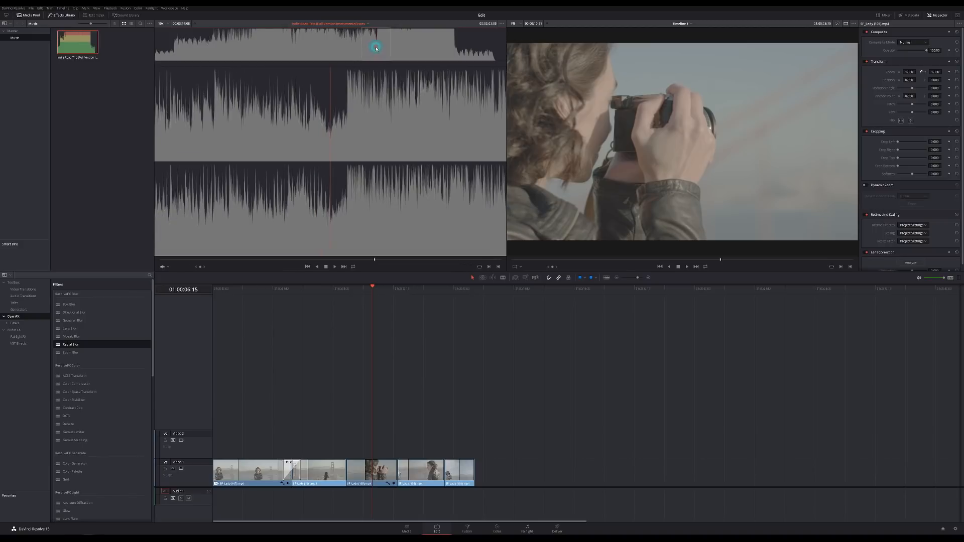
pyautogui.press('i')
# Place the marked Indie Road Trip music on Audio 1, aligned with the start of the timeline
pyautogui.moveTo(373, 78); pyautogui.dragTo(458, 51)
pyautogui.moveTo(452, 122); pyautogui.dragTo(679, 125)
pyautogui.moveTo(776, 121); pyautogui.dragTo(811, 118)
pyautogui.hotkey('shift', 'z')
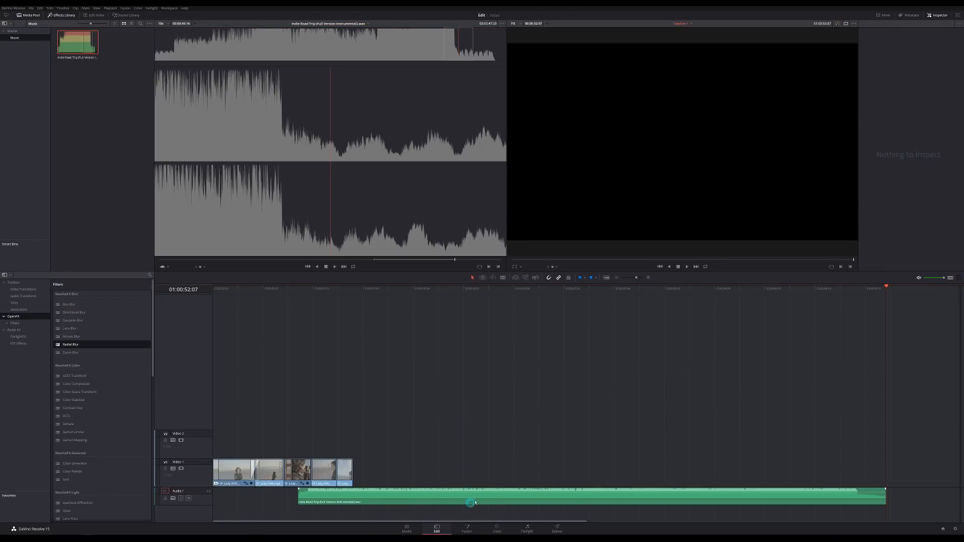
pyautogui.moveTo(479, 501); pyautogui.dragTo(367, 502)
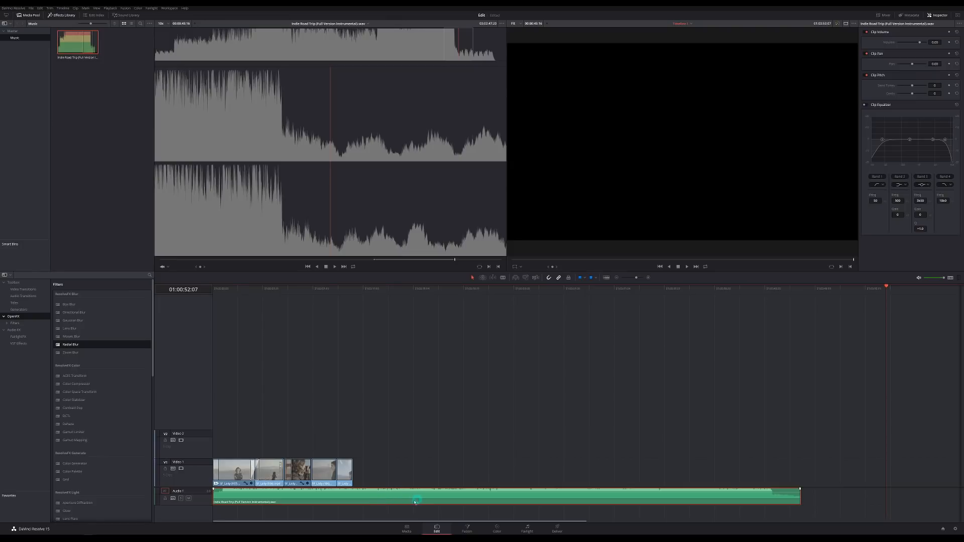
# Lower the clip volume of the Indie Road Trip music in the Inspector
pyautogui.click(748, 294)
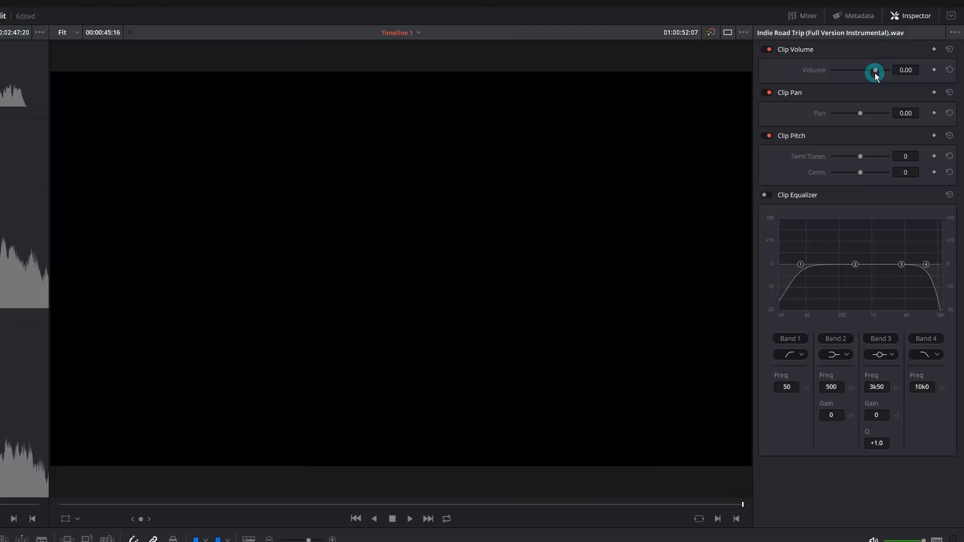
pyautogui.moveTo(918, 43); pyautogui.dragTo(917, 43)
pyautogui.moveTo(871, 74); pyautogui.dragTo(863, 74)
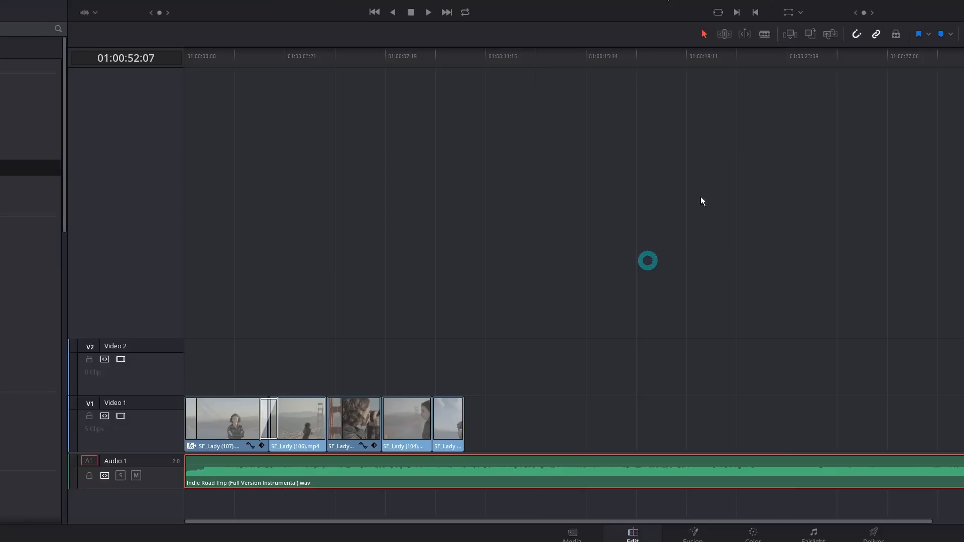
# Split the music on Audio 1 at about 01:00:13:05 and ripple-trim the start of the second section in Trim Edit mode
pyautogui.click(42, 539)
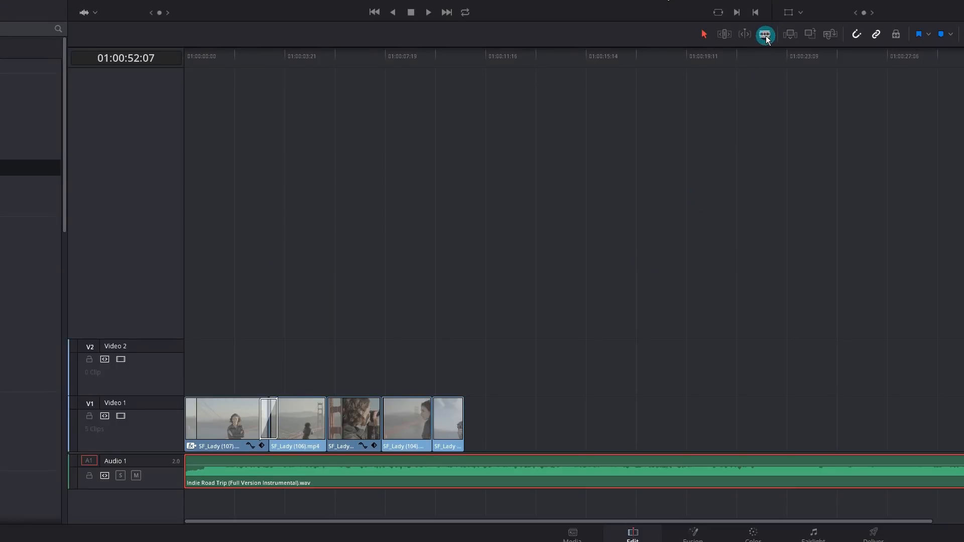
pyautogui.click(522, 471)
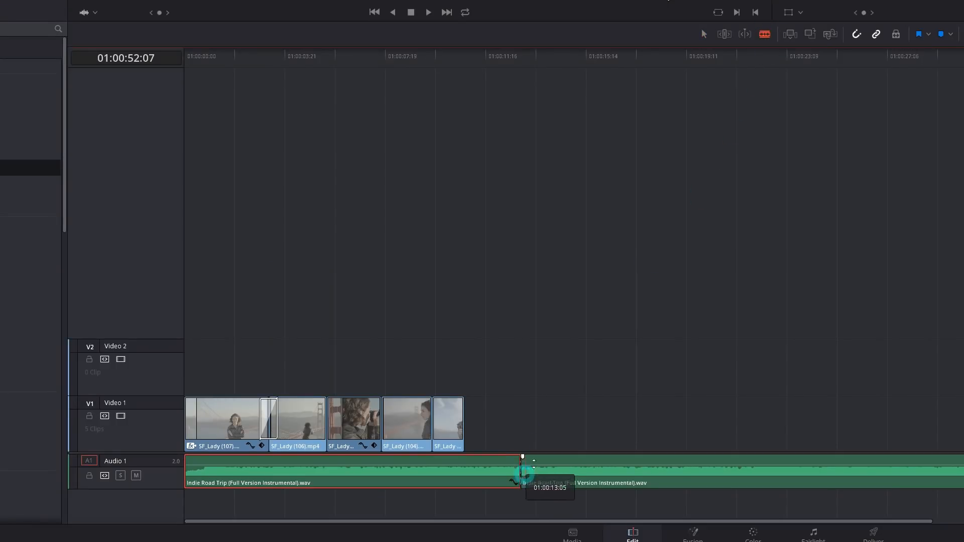
pyautogui.press('t')
pyautogui.click(527, 460)
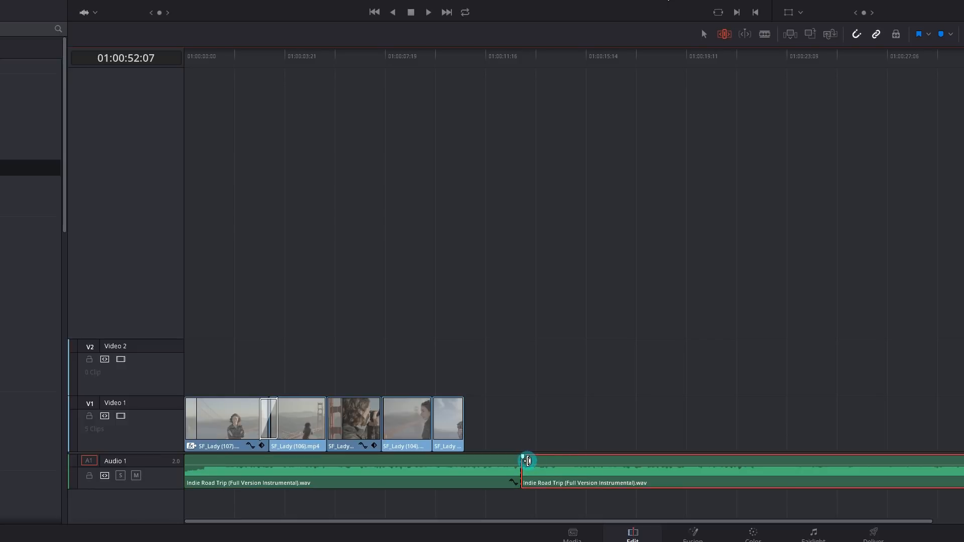
pyautogui.moveTo(527, 461); pyautogui.dragTo(562, 460)
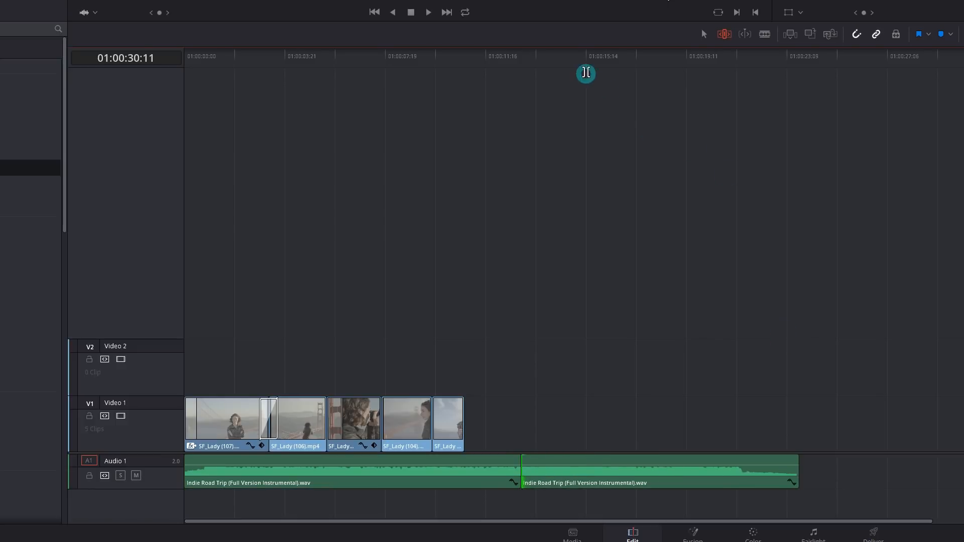
pyautogui.click(585, 63)
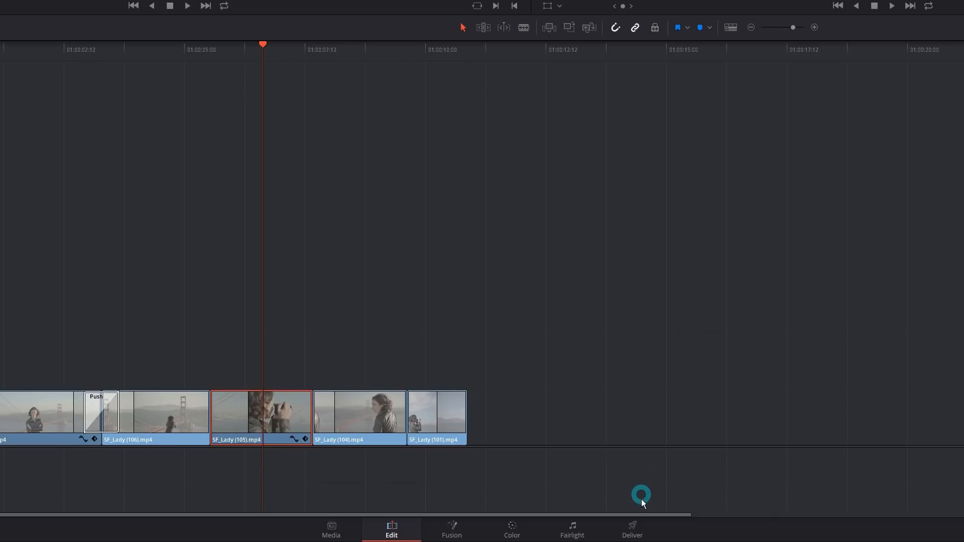
# On the Deliver page, apply the YouTube 1080p render preset and review its advanced video, audio and file settings
pyautogui.click(644, 536)
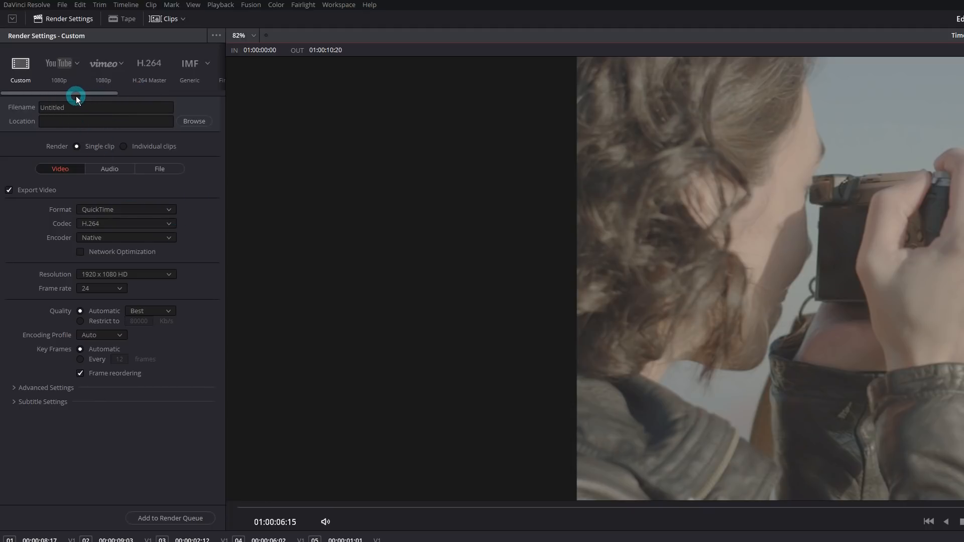
pyautogui.click(64, 65)
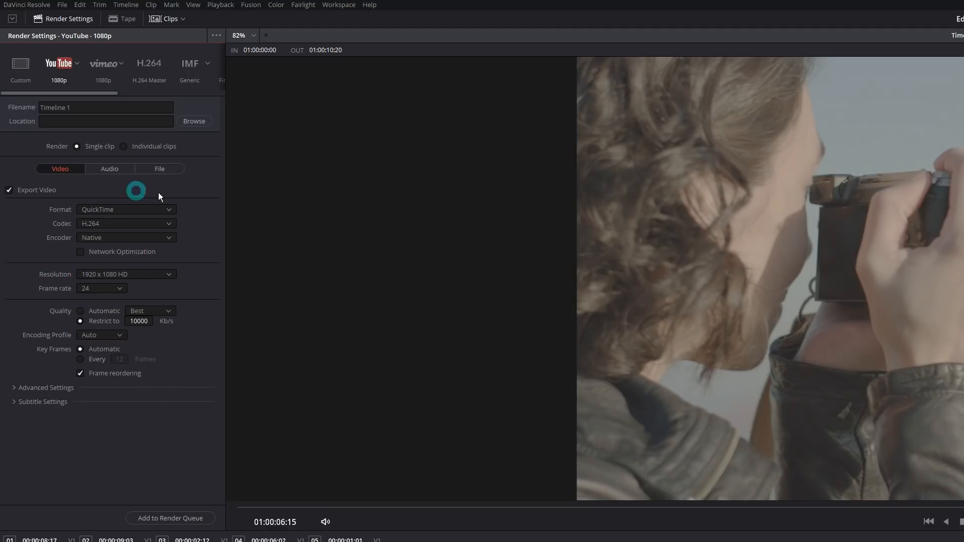
pyautogui.click(14, 388)
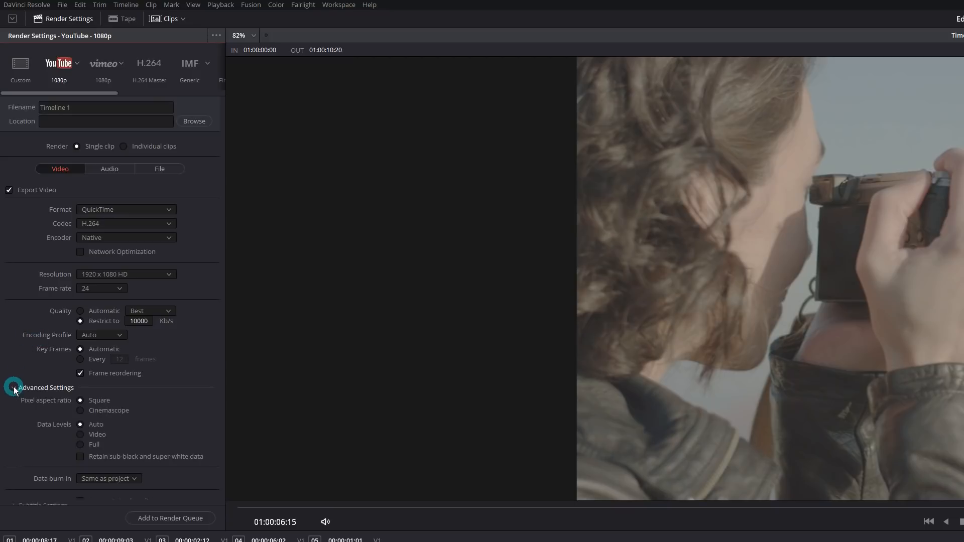
pyautogui.click(14, 388)
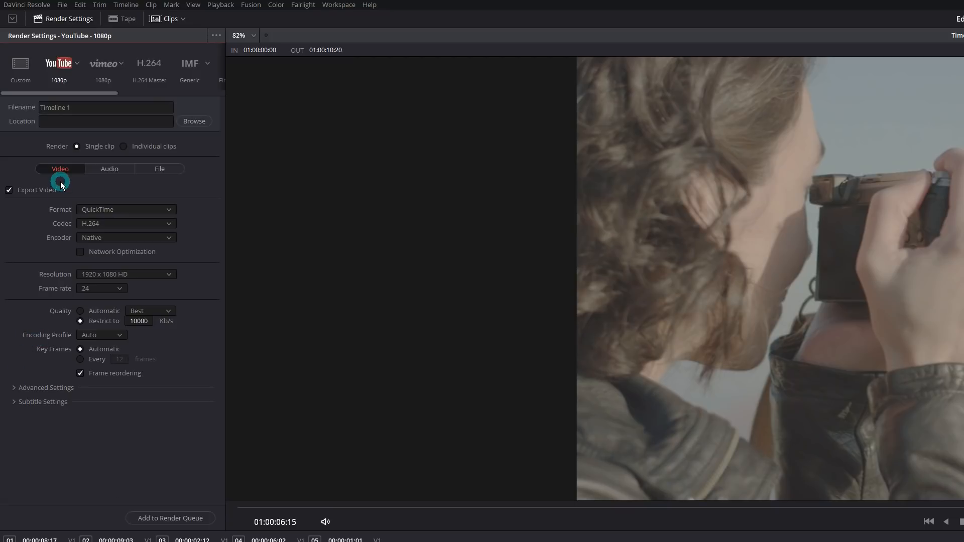
pyautogui.click(114, 170)
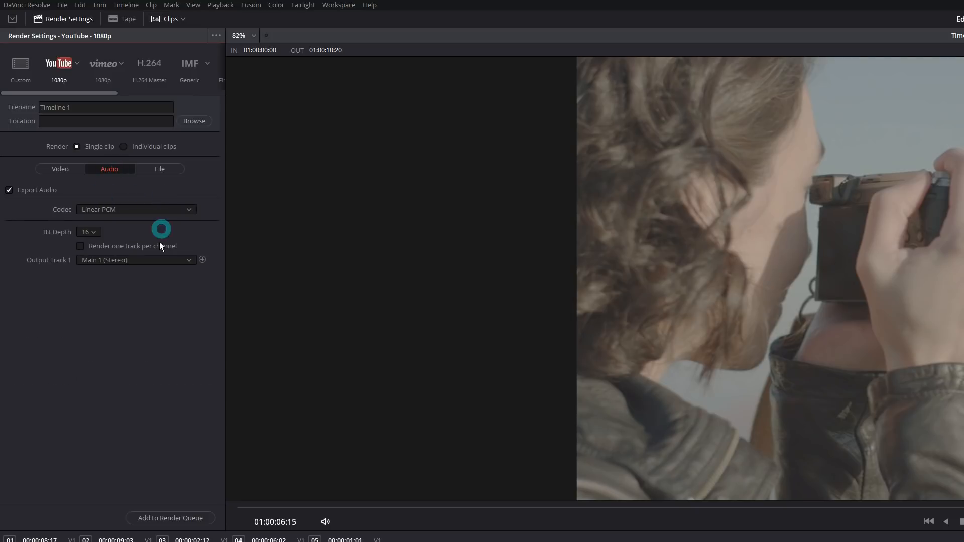
pyautogui.click(148, 179)
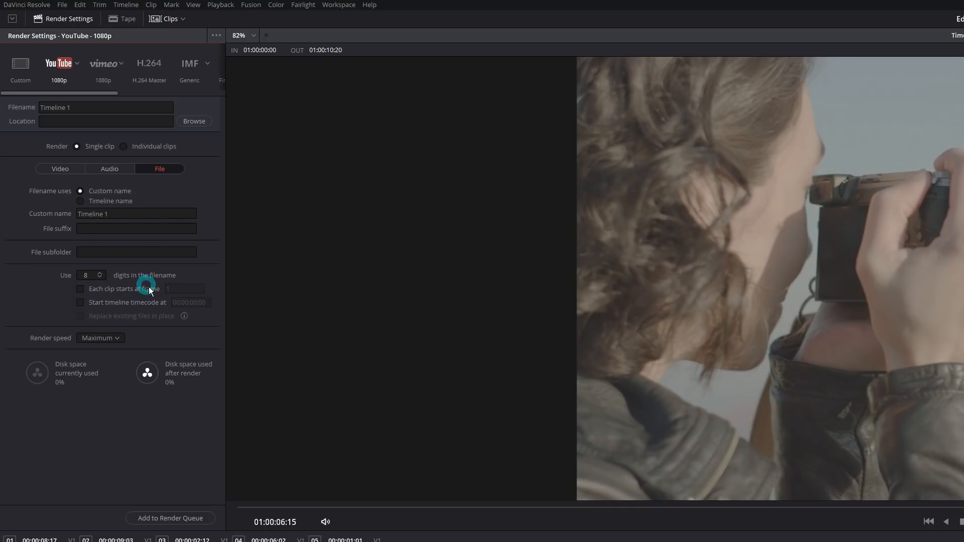
pyautogui.click(61, 170)
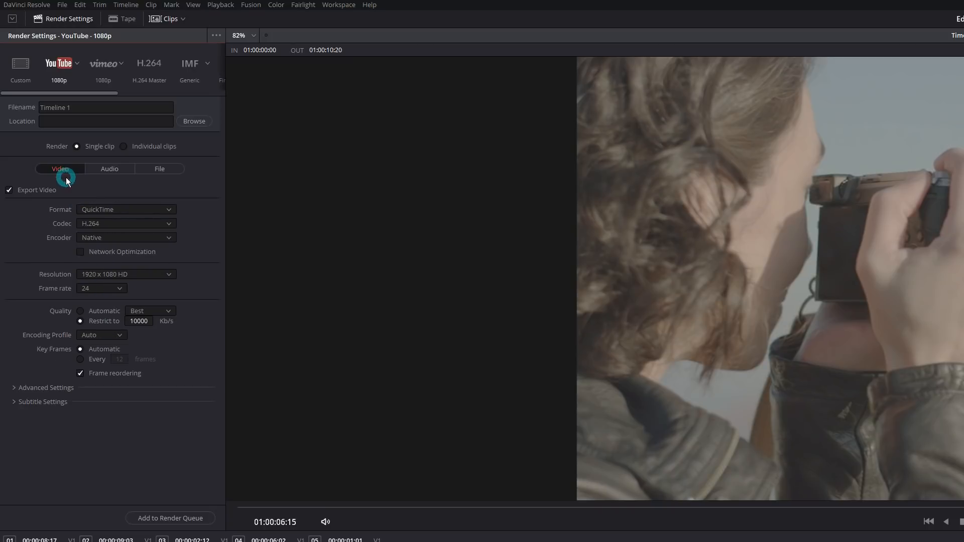
# Set the render destination to the Desktop with the file name Timeline 1, and add the YouTube job to the render queue
pyautogui.click(194, 124)
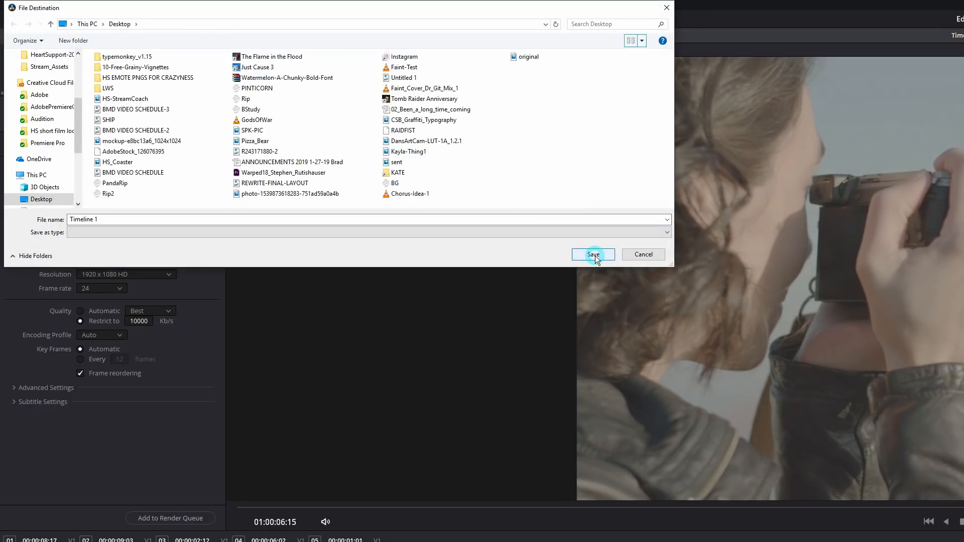
pyautogui.click(593, 254)
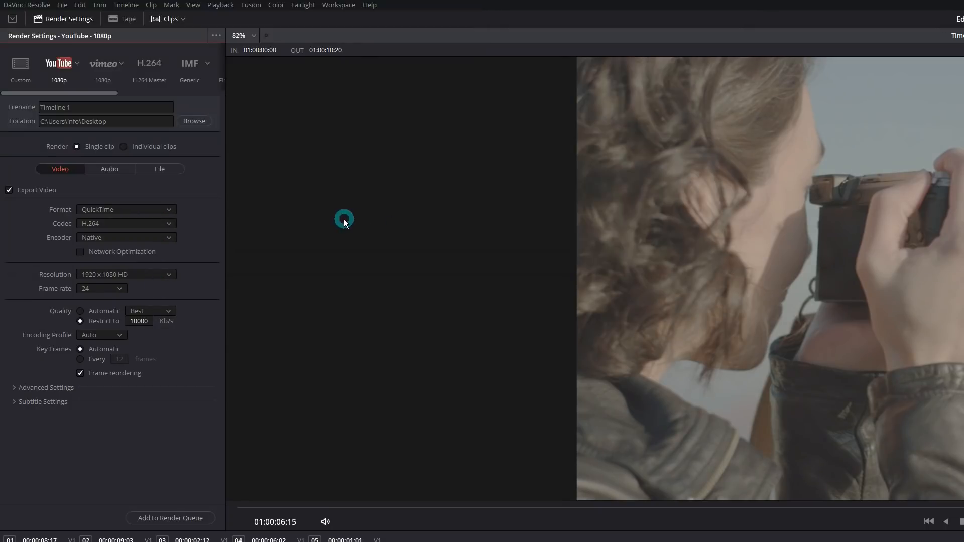
pyautogui.click(180, 518)
# Use Custom render settings with the GoPro CineForm codec in QuickTime format, and add the job to the render queue
pyautogui.click(151, 86)
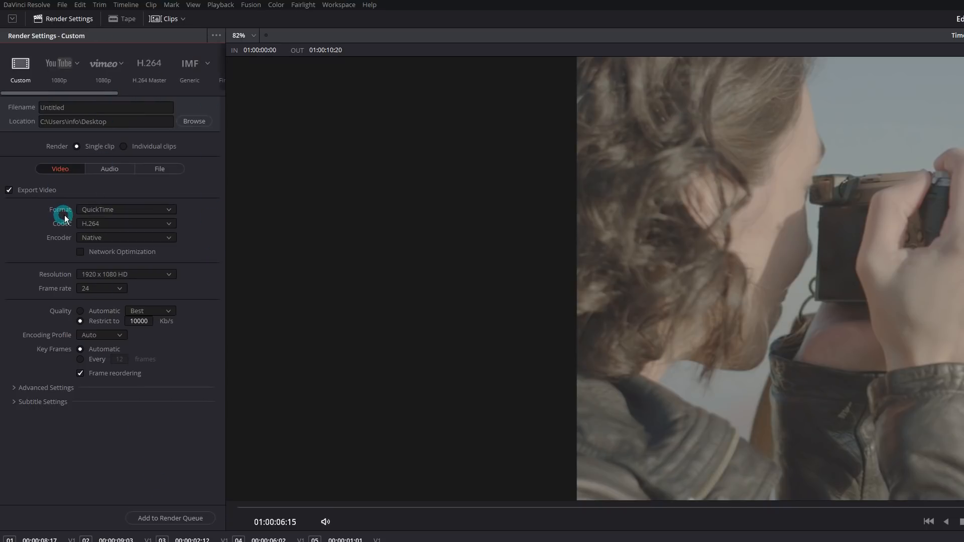
pyautogui.click(83, 224)
pyautogui.click(141, 251)
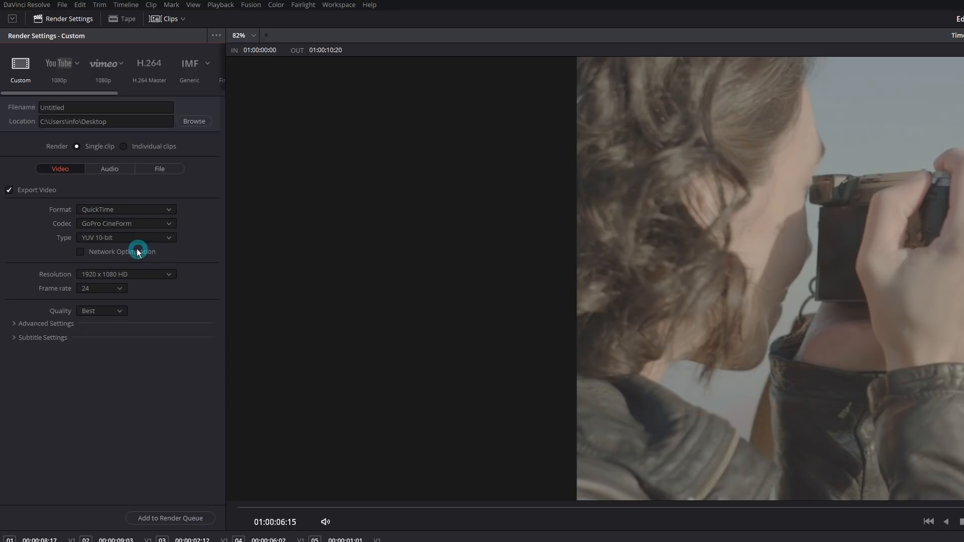
pyautogui.click(166, 521)
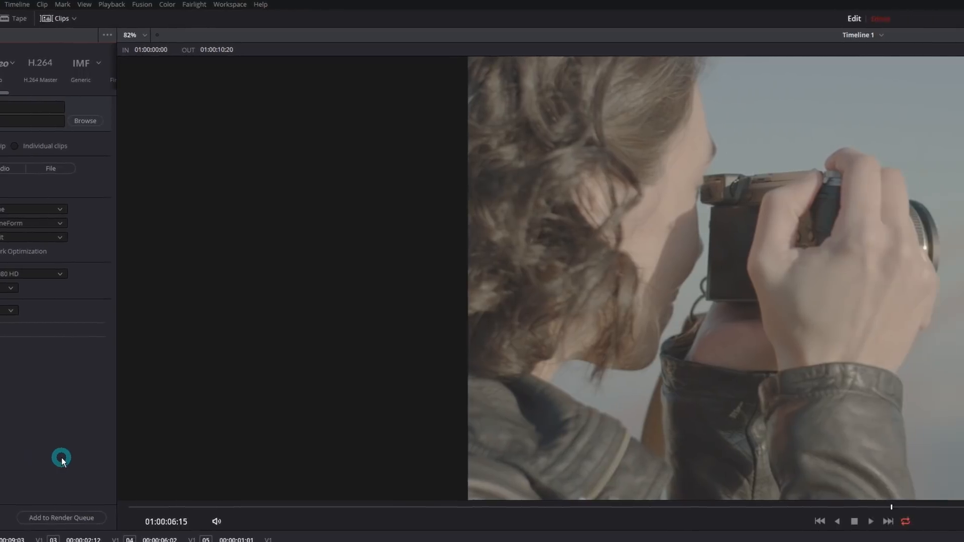